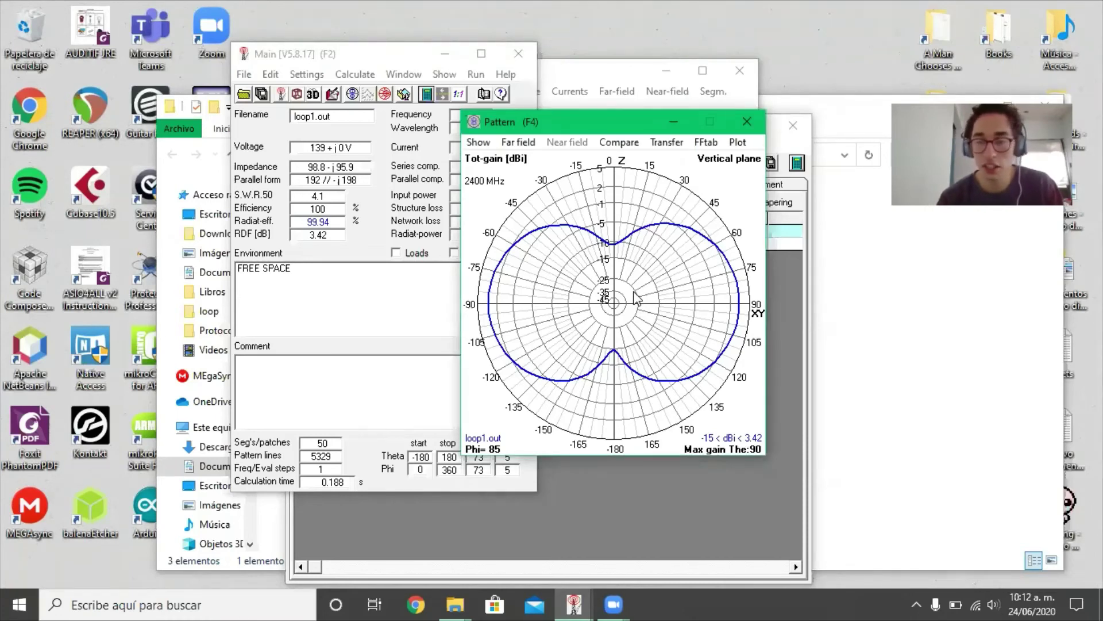
- Compare the horizontal and vertical planes of the loop antenna's far-field gain pattern
key("space")
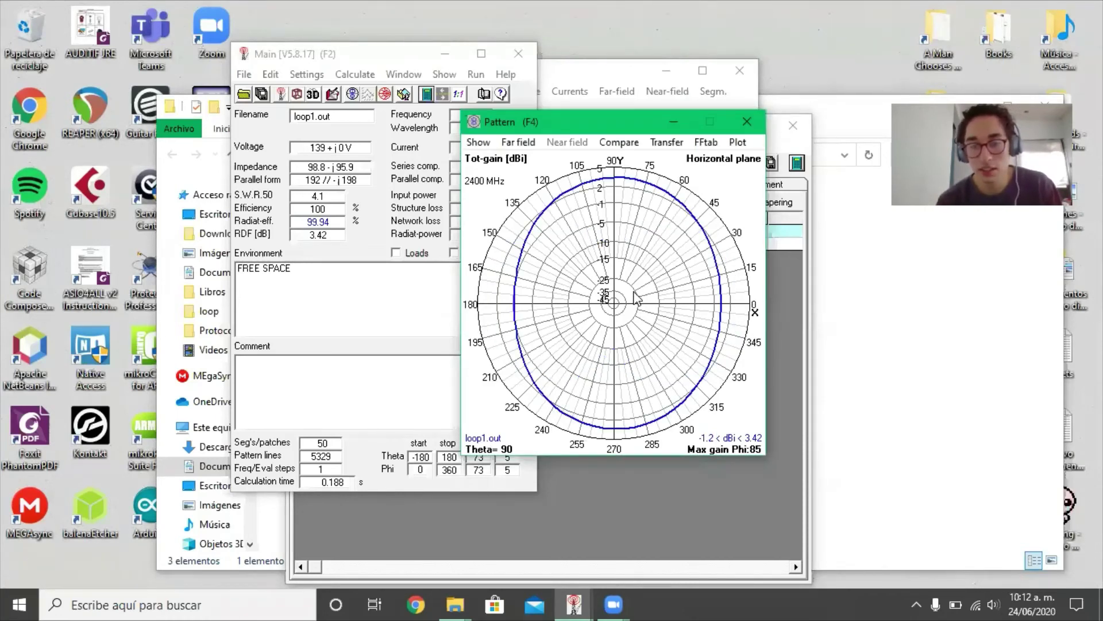
key("space")
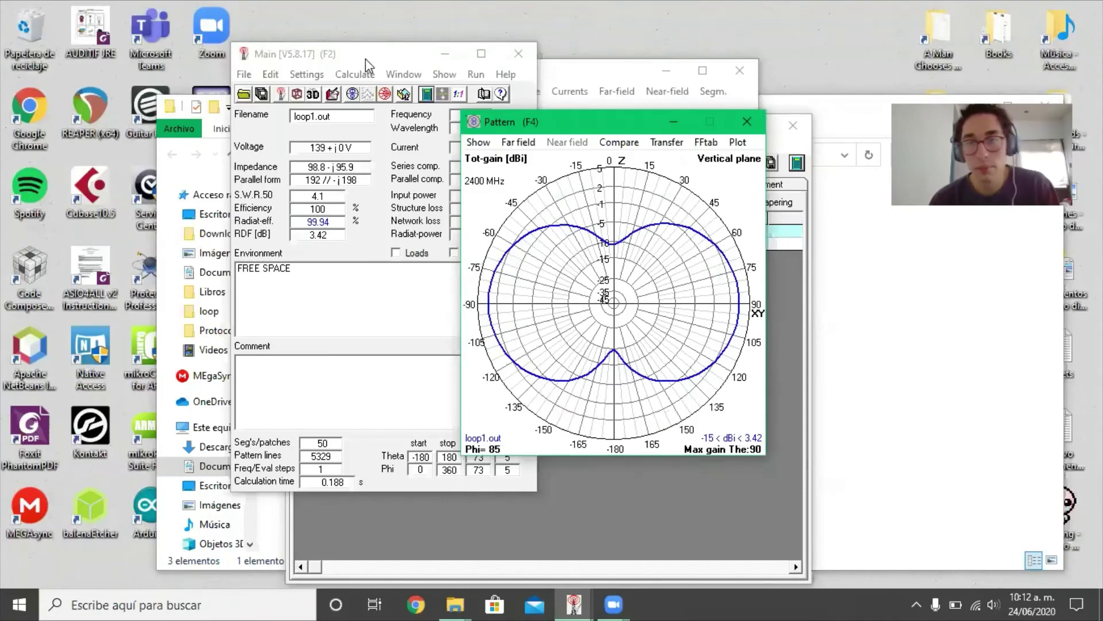
- Run a frequency sweep of the loop antenna from 2300 to 2500 MHz in steps of 10
left_click(382, 50)
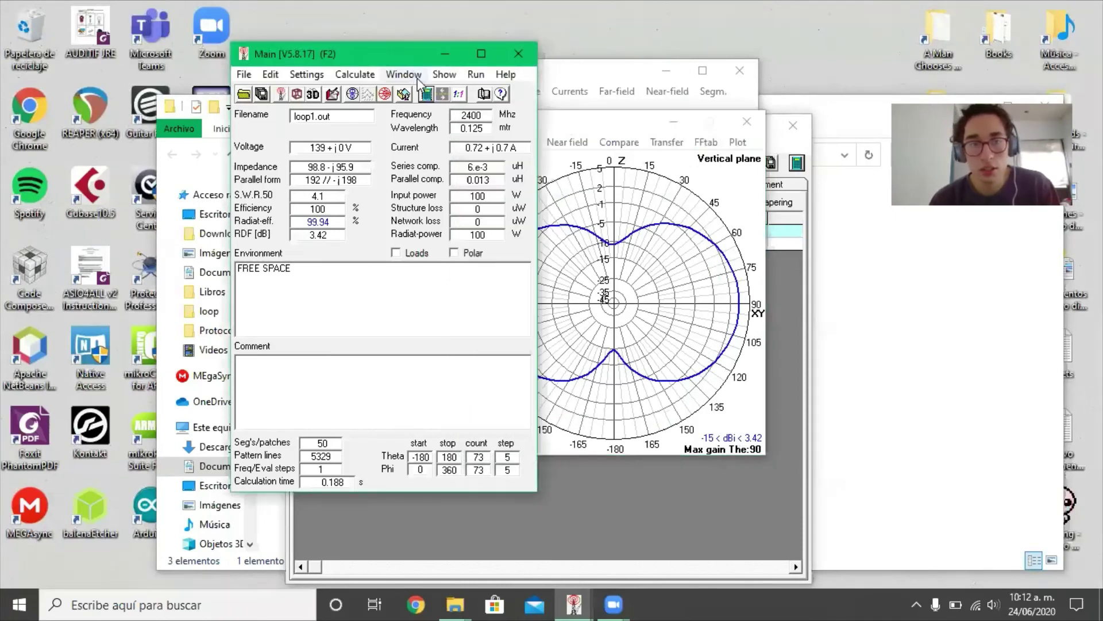
key("F7")
left_click(607, 187)
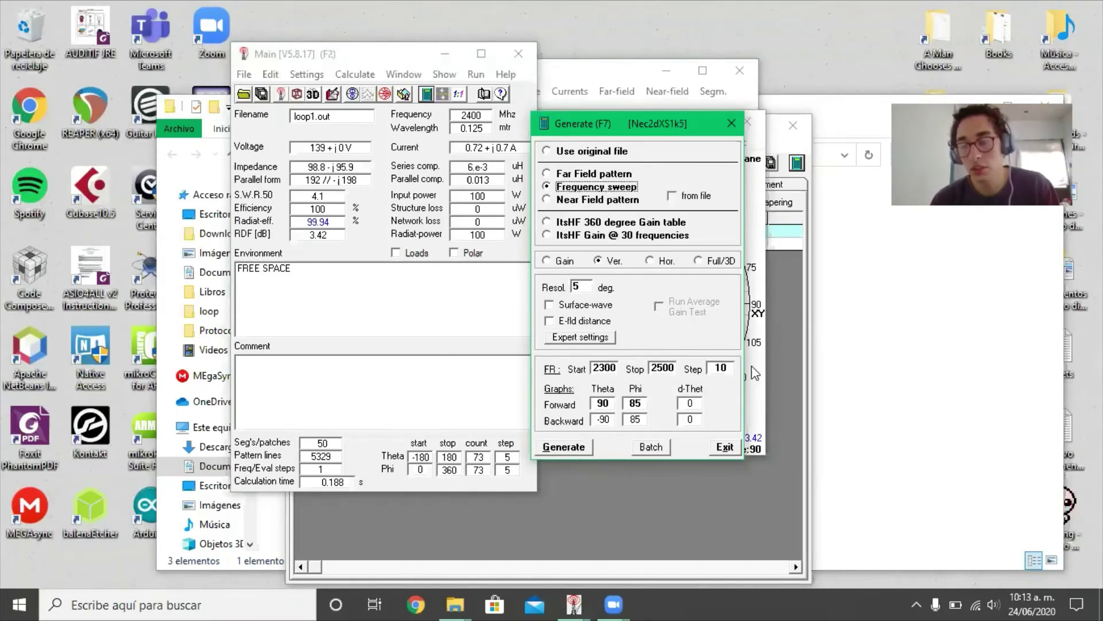
left_click(582, 446)
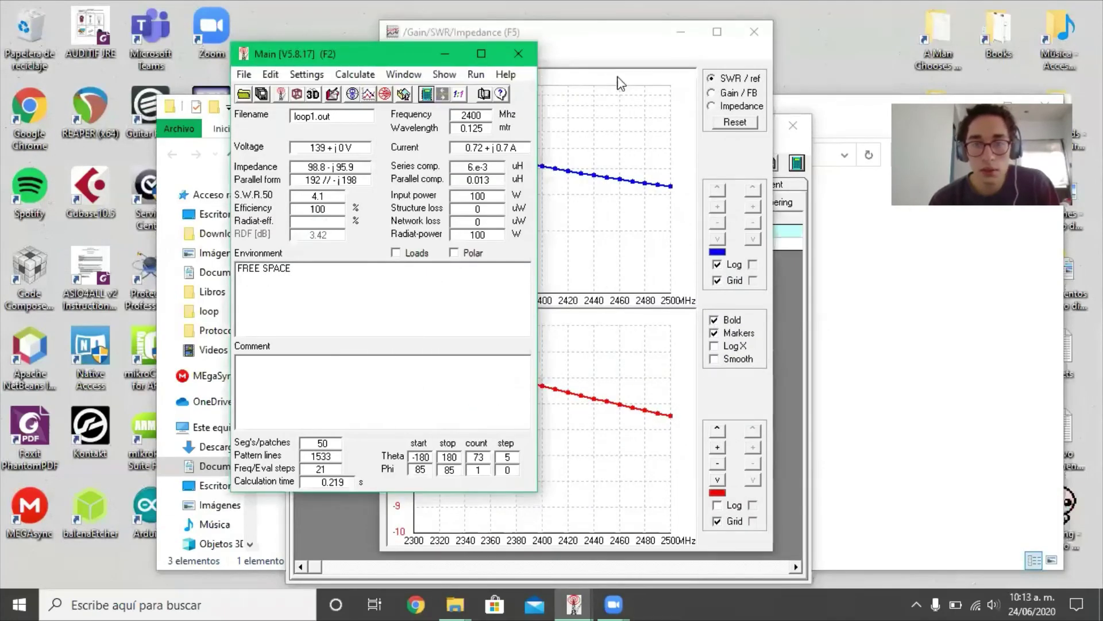
- Examine the sweep graphs for SWR and reflection coefficient, gain and front-to-back ratio, and impedance
left_click(621, 47)
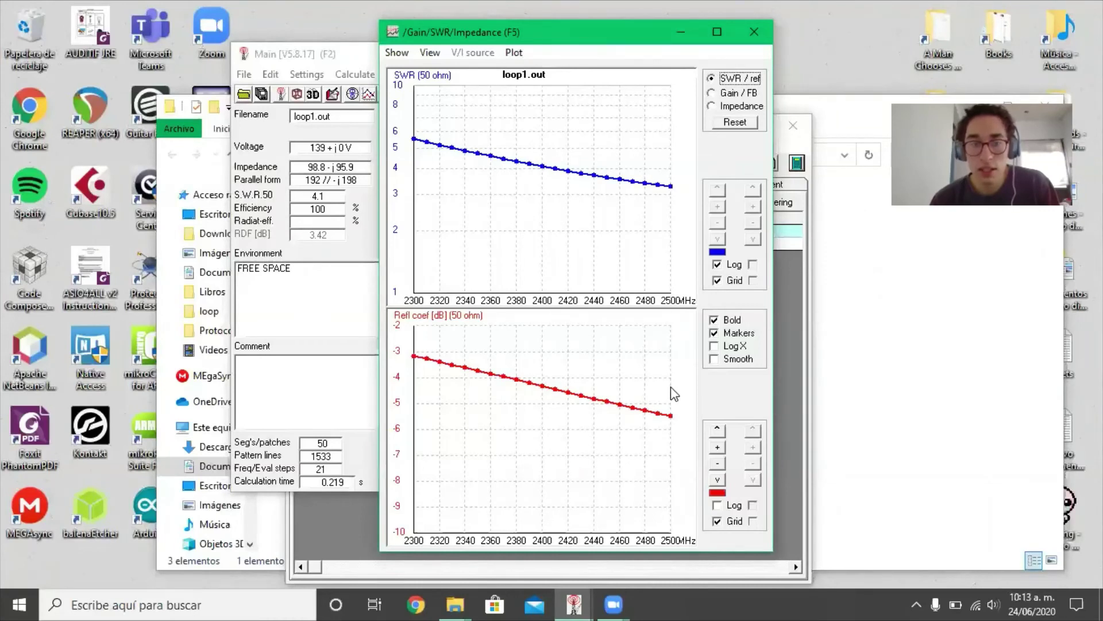
left_click(733, 94)
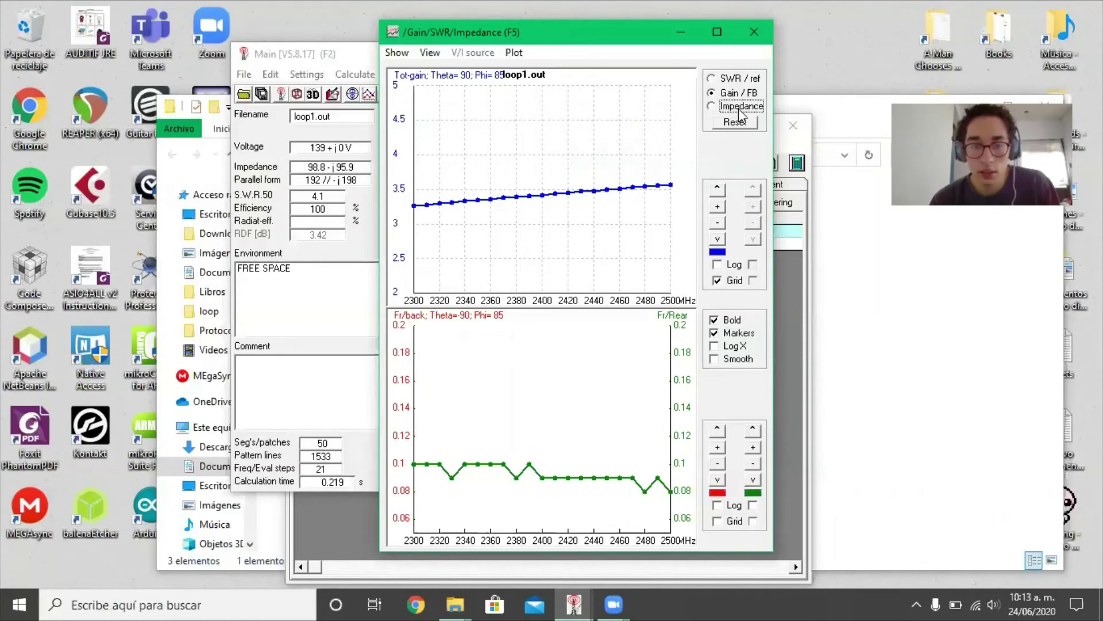
left_click(740, 106)
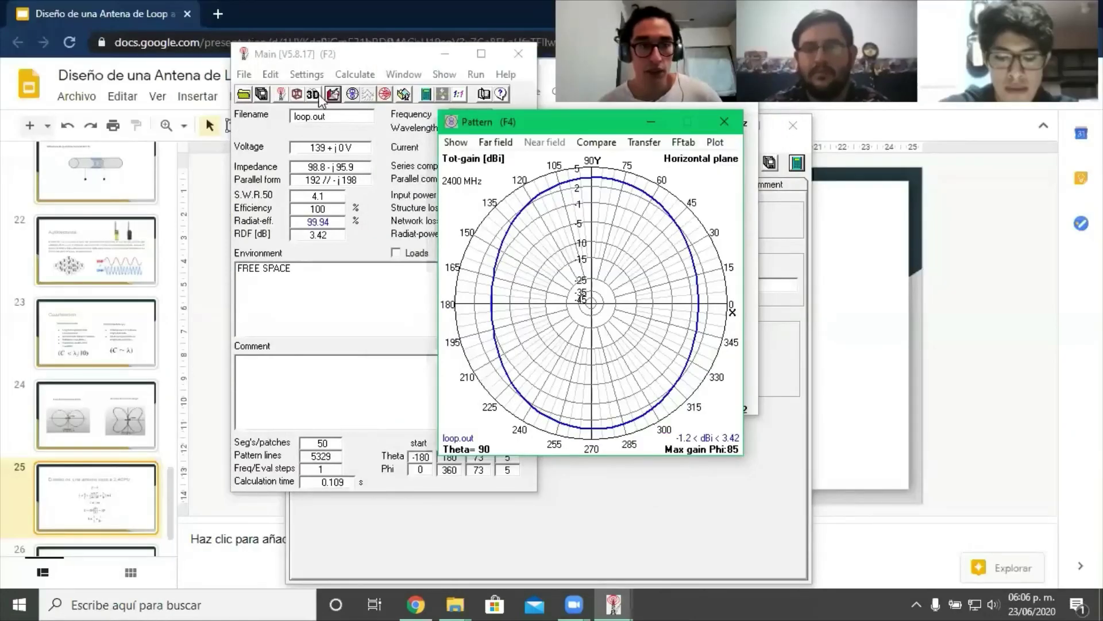
- Open the loop in the 3D viewer and display its total-gain radiation pattern in multi-color
left_click(314, 96)
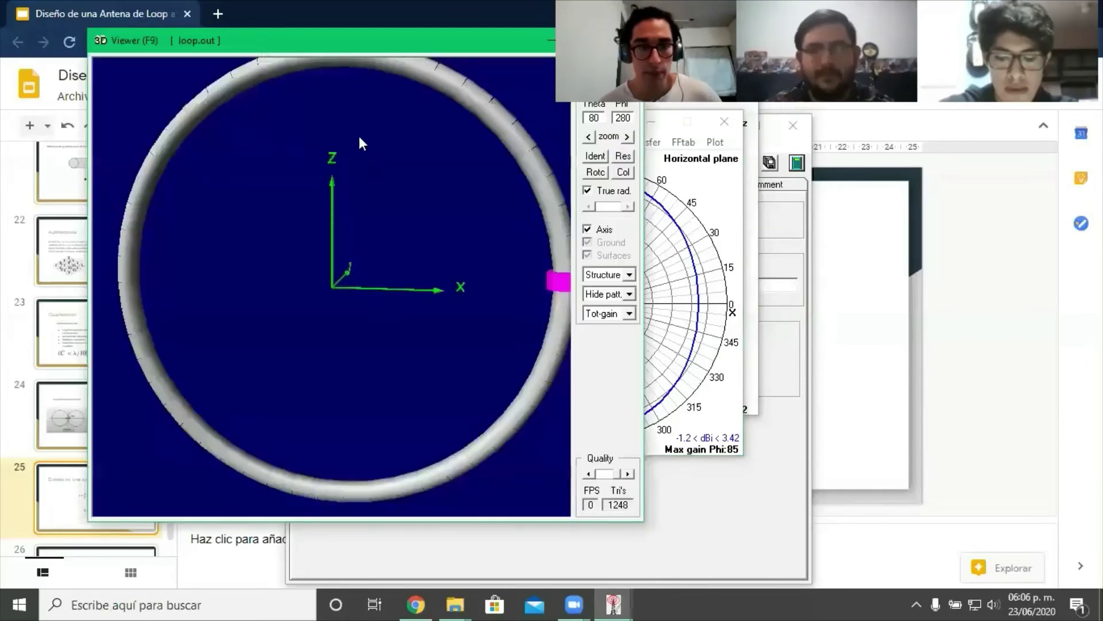
left_click_drag(357, 133, 481, 266)
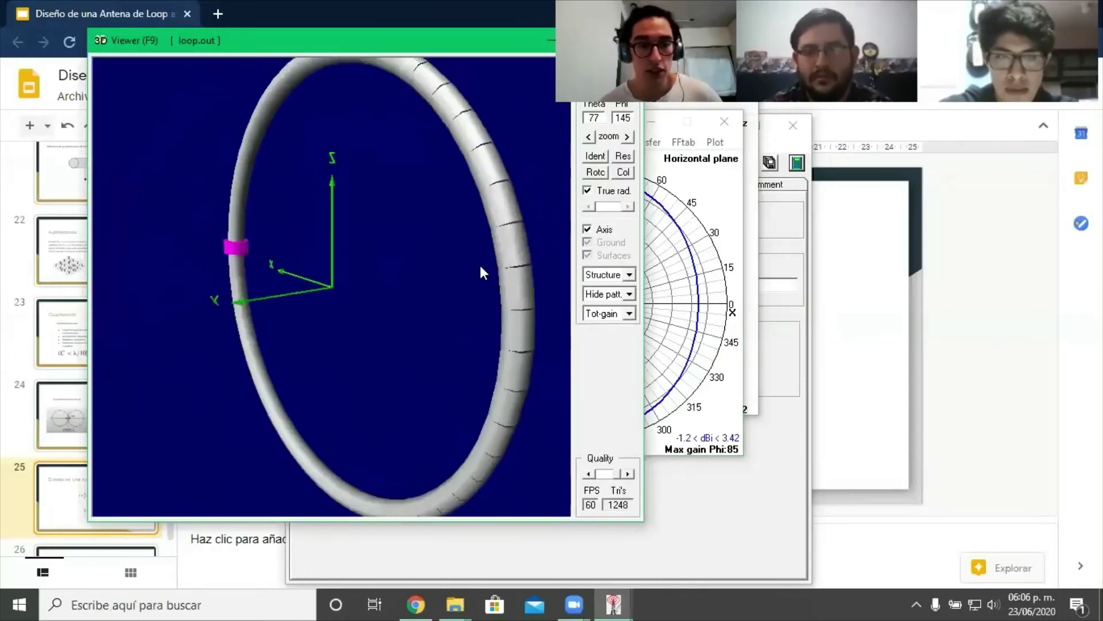
left_click_drag(385, 262, 410, 267)
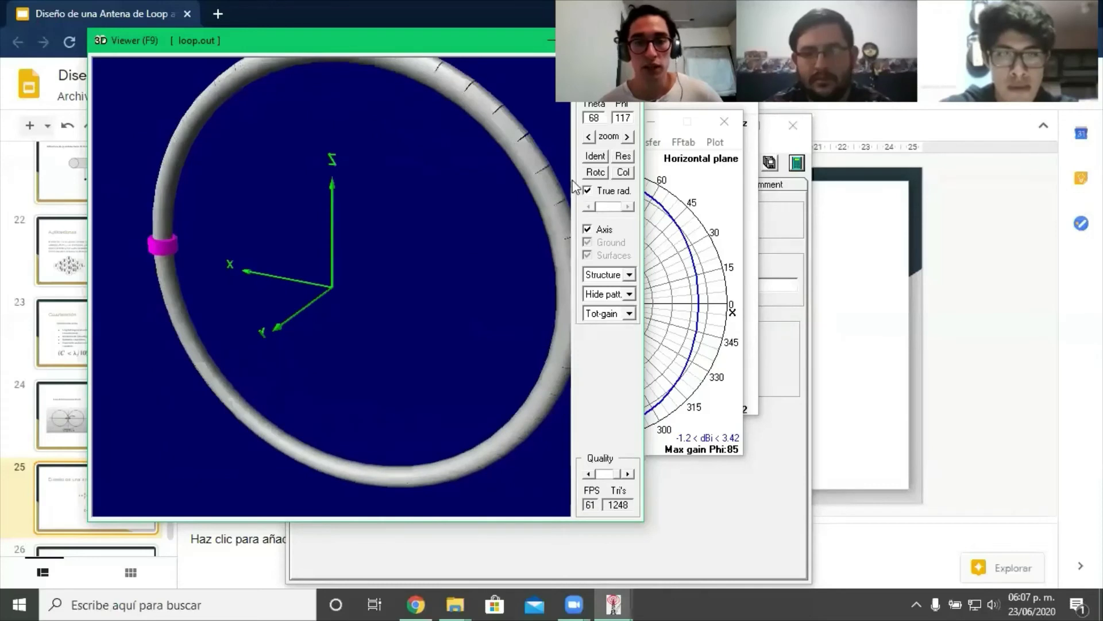
left_click(629, 294)
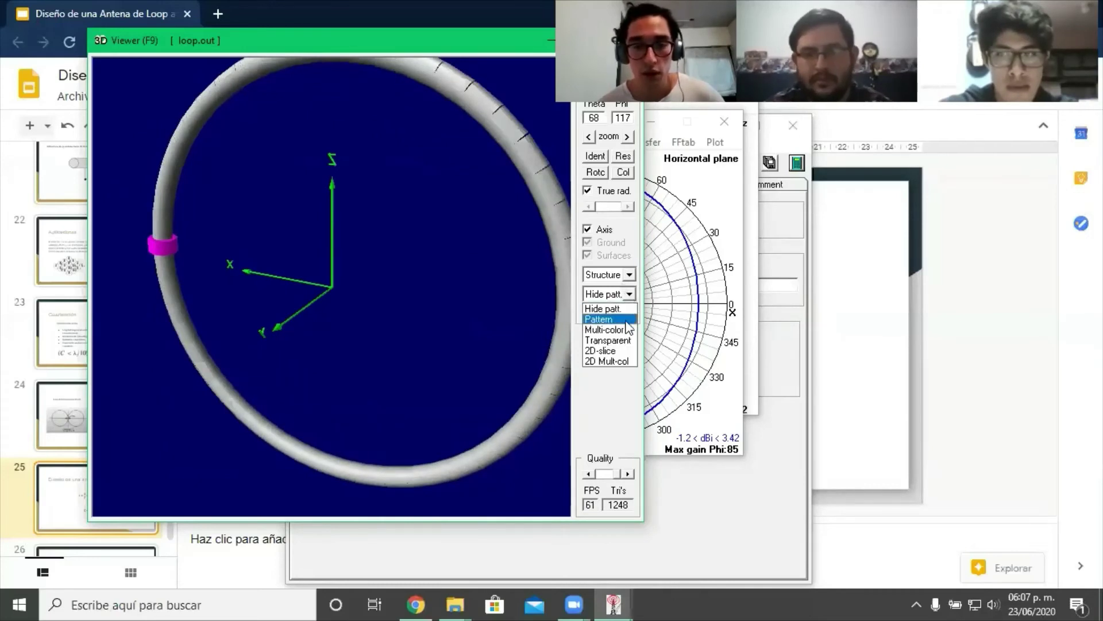
left_click(625, 331)
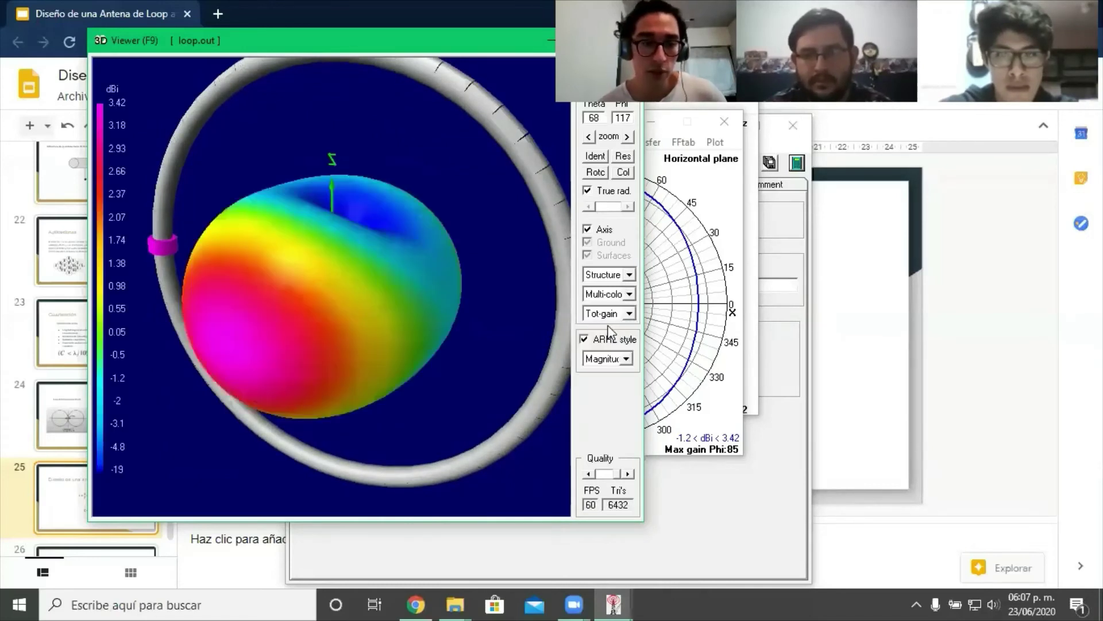
- Examine the 3D radiation pattern around the loop and its feed point from several directions
left_click_drag(305, 340, 510, 333)
left_click_drag(338, 341, 524, 345)
left_click_drag(386, 352, 423, 350)
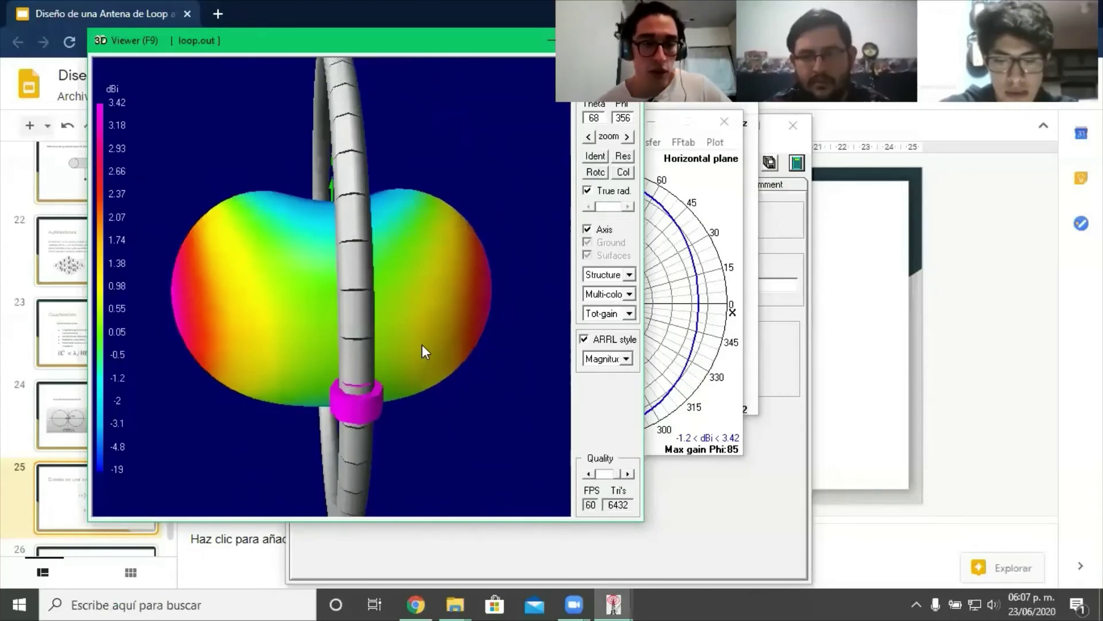
mouse_move(422, 344)
left_mouse_down()
mouse_move(443, 333)
mouse_move(414, 333)
mouse_move(539, 329)
mouse_move(417, 332)
left_mouse_up()
left_click_drag(566, 289, 371, 330)
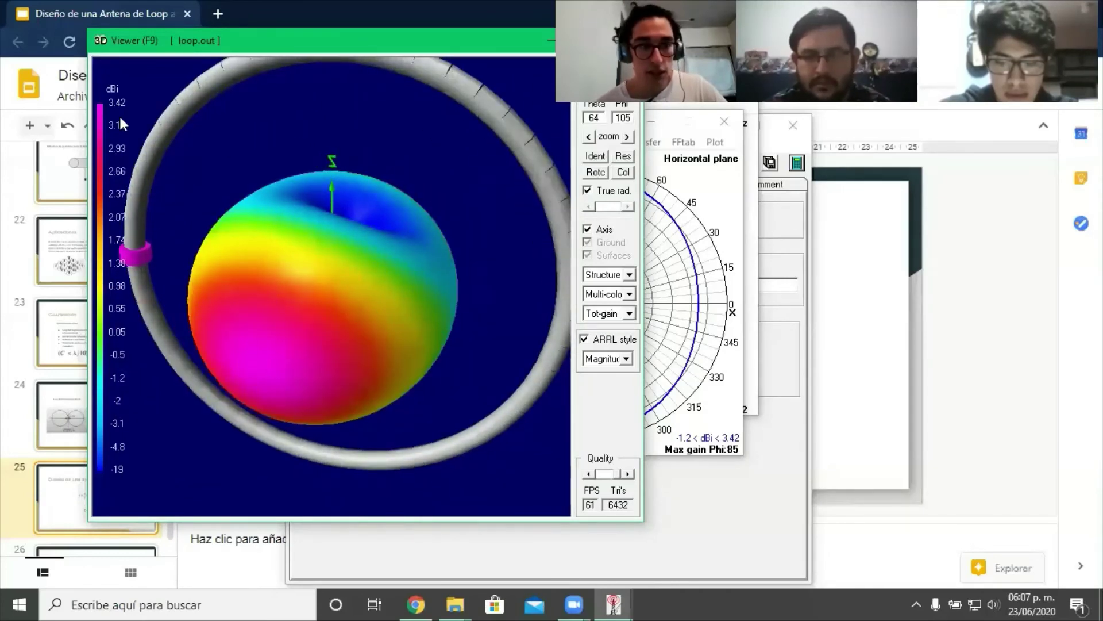
left_click_drag(303, 332, 335, 335)
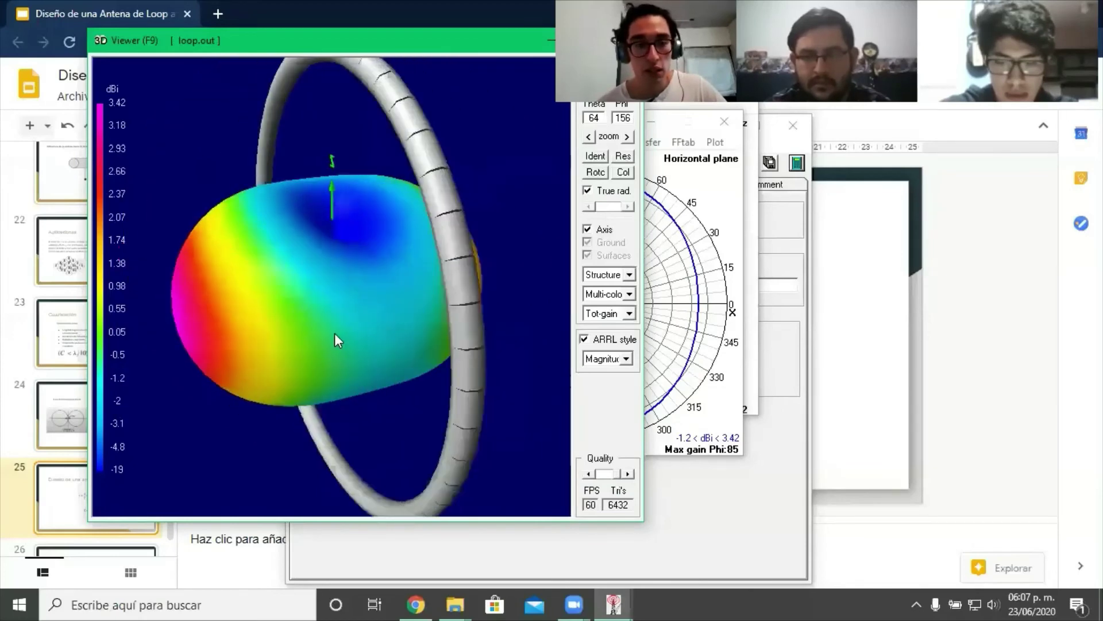
left_click_drag(356, 263, 539, 371)
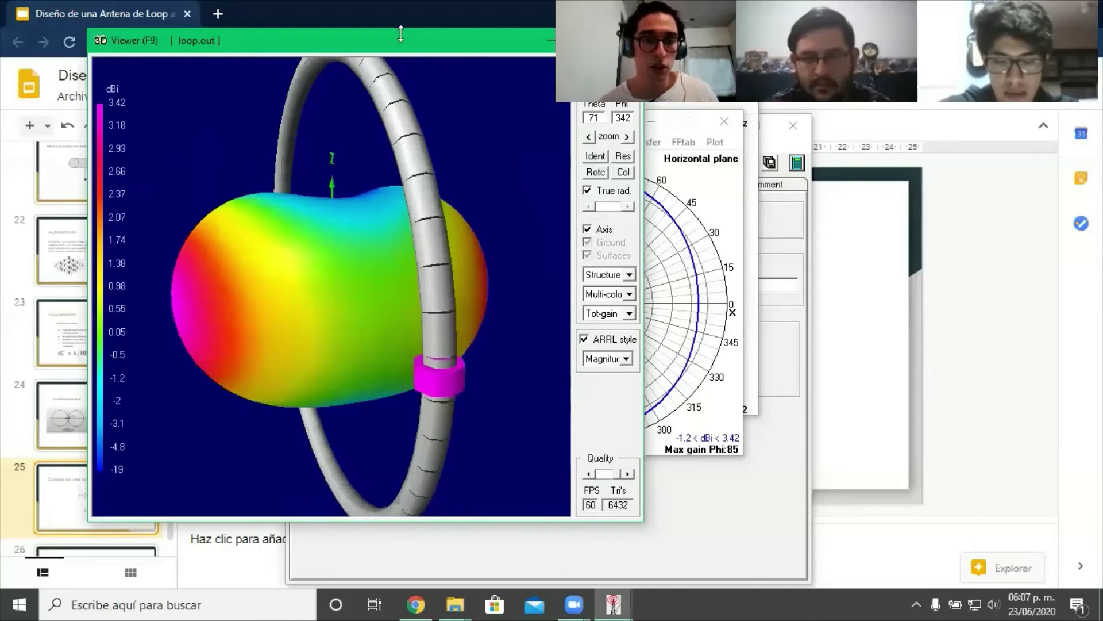
left_click_drag(405, 40, 367, 46)
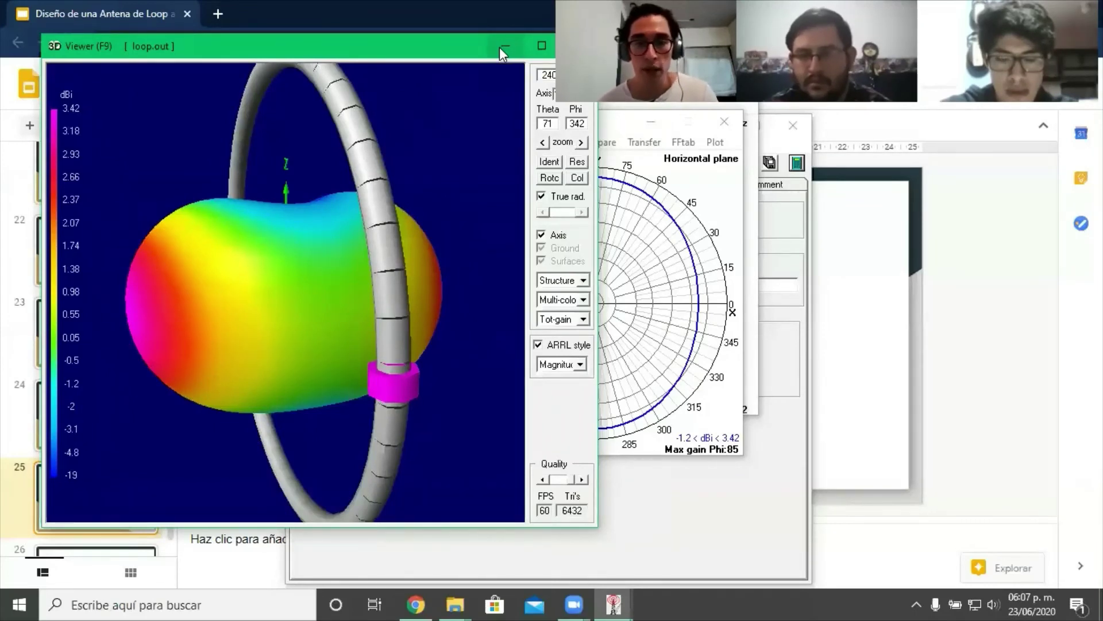
- Change the diameter equation in the loop.nec symbols to D=1/(8*3.14*2) and save the file
left_click(746, 508)
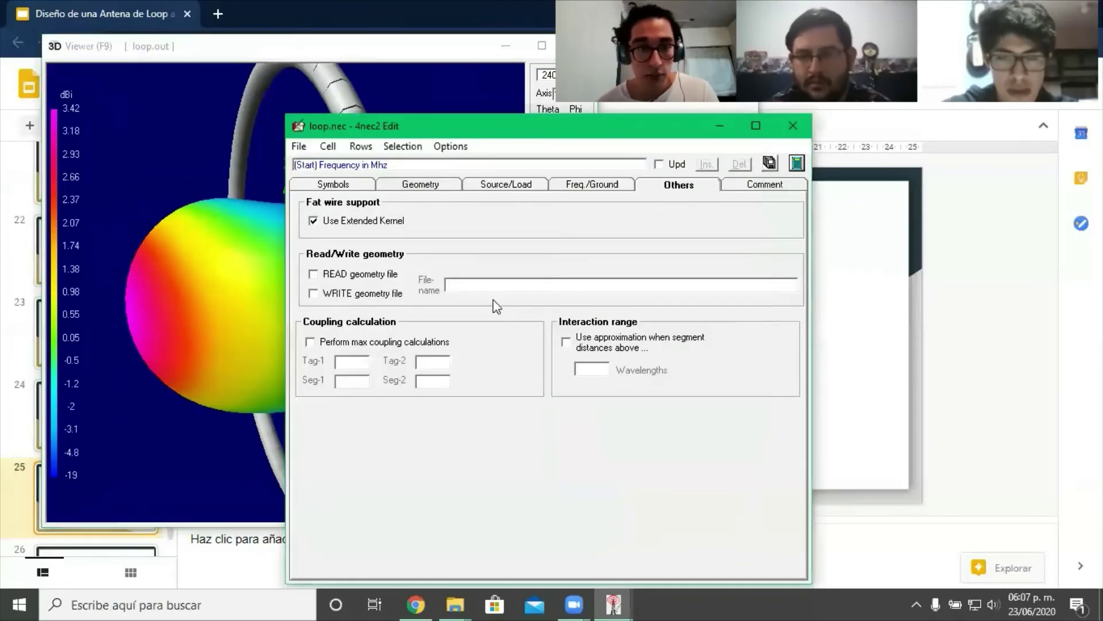
left_click(541, 187)
left_click(439, 184)
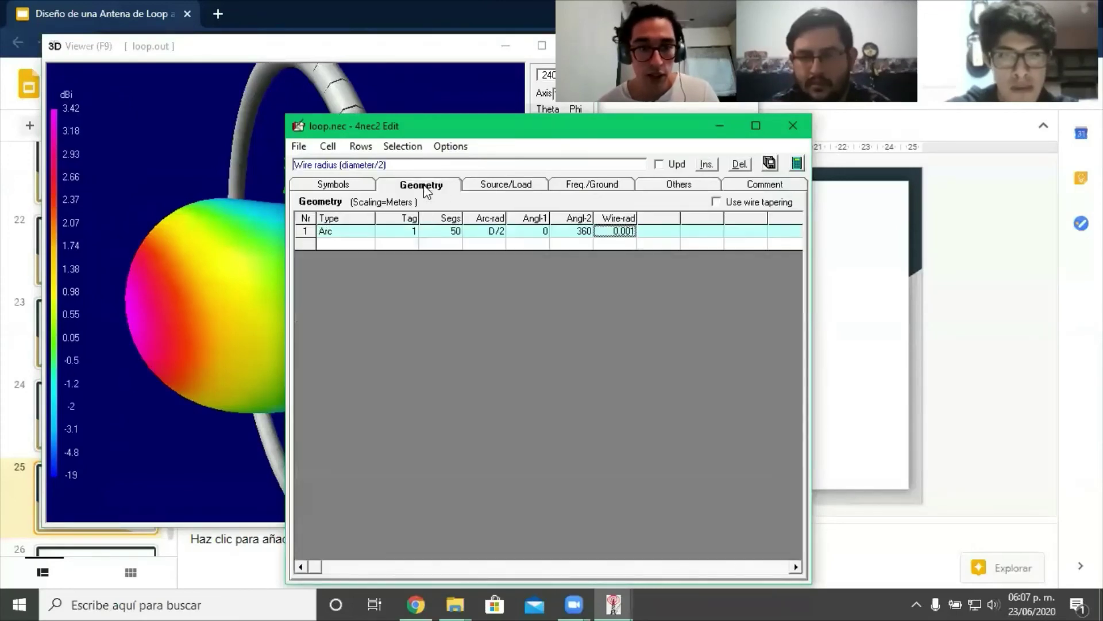
left_click(353, 184)
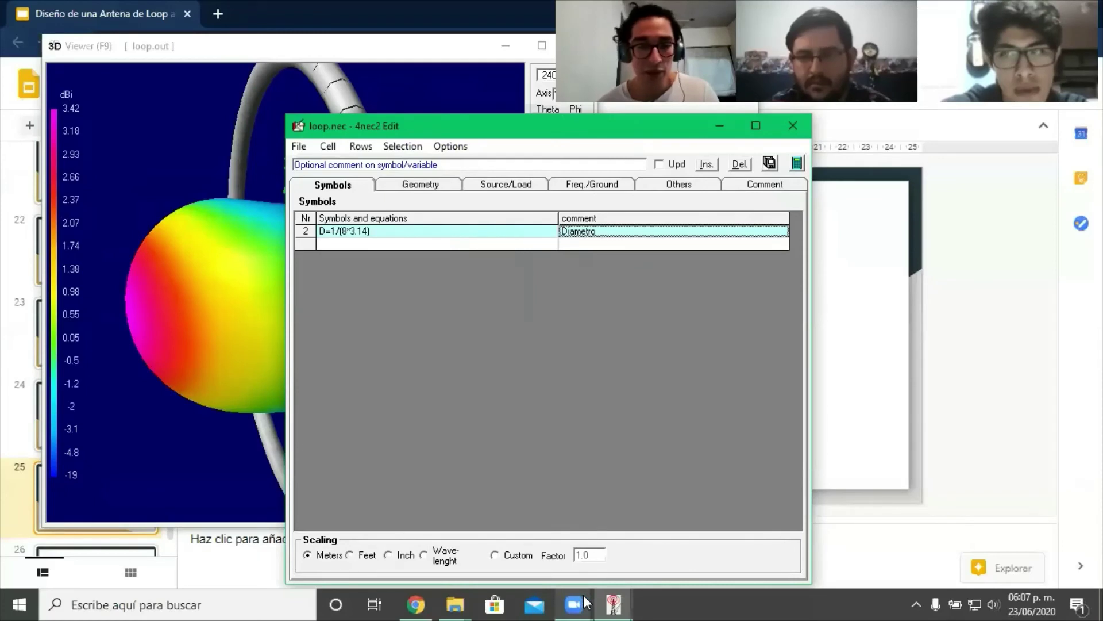
left_click(333, 232)
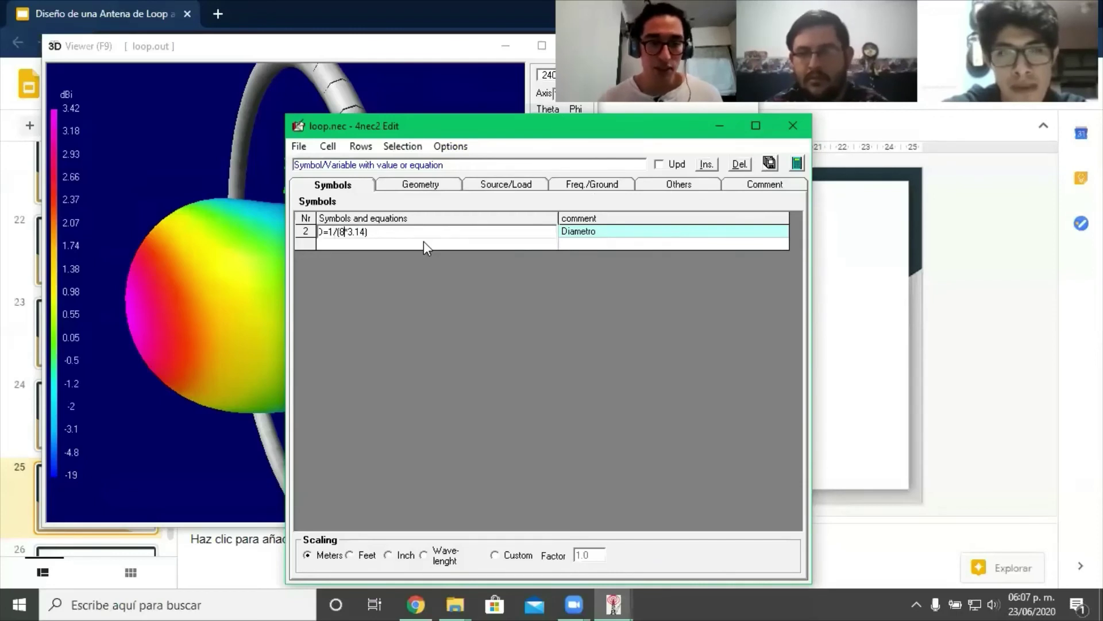
key("End")
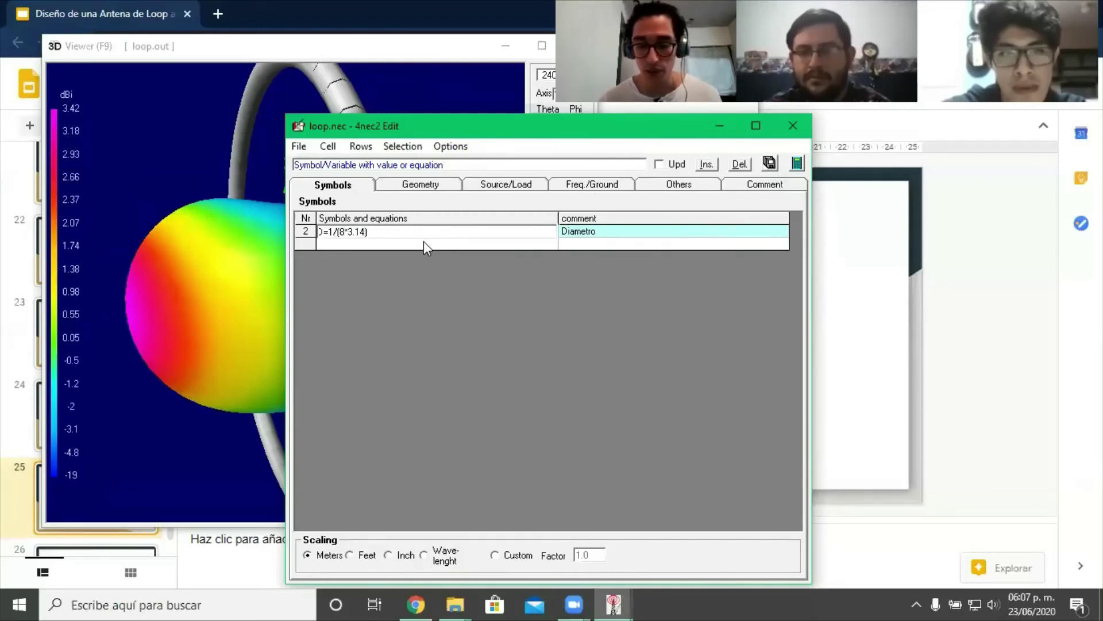
type("*2")
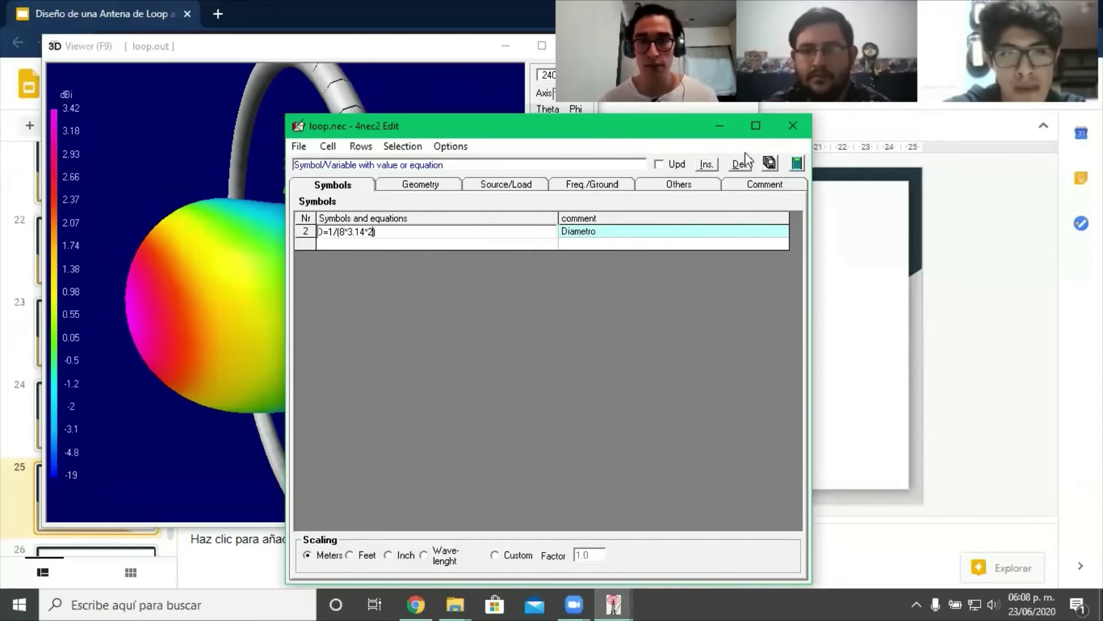
left_click(770, 164)
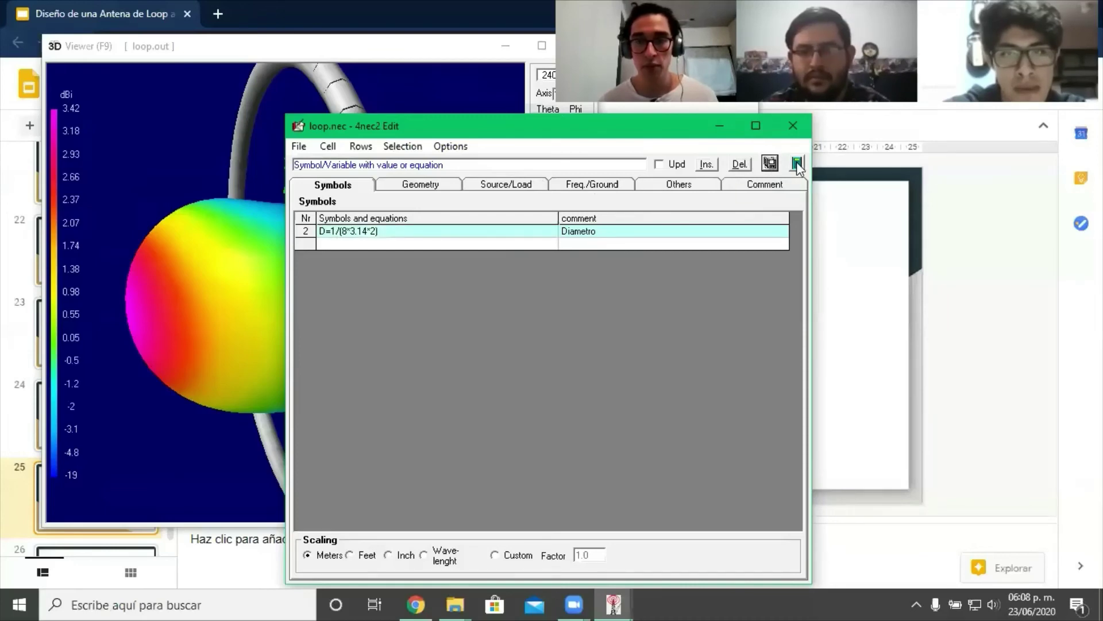
- Generate the full far-field pattern at 2400 MHz with 5-degree resolution and show it in multi-color in the 3D viewer
left_click(797, 164)
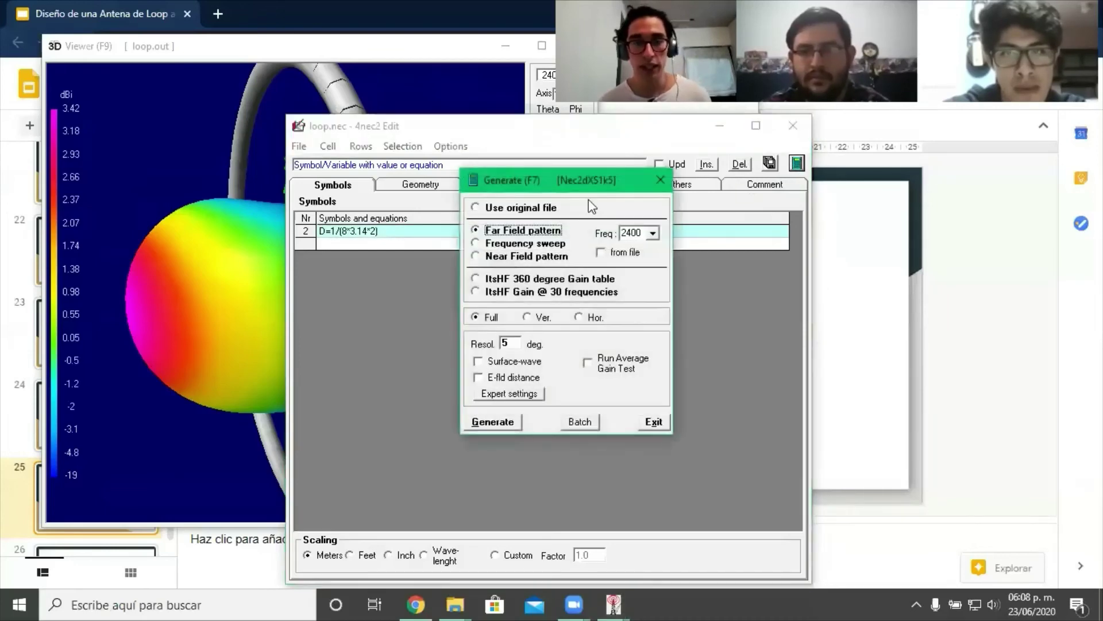
left_click(510, 420)
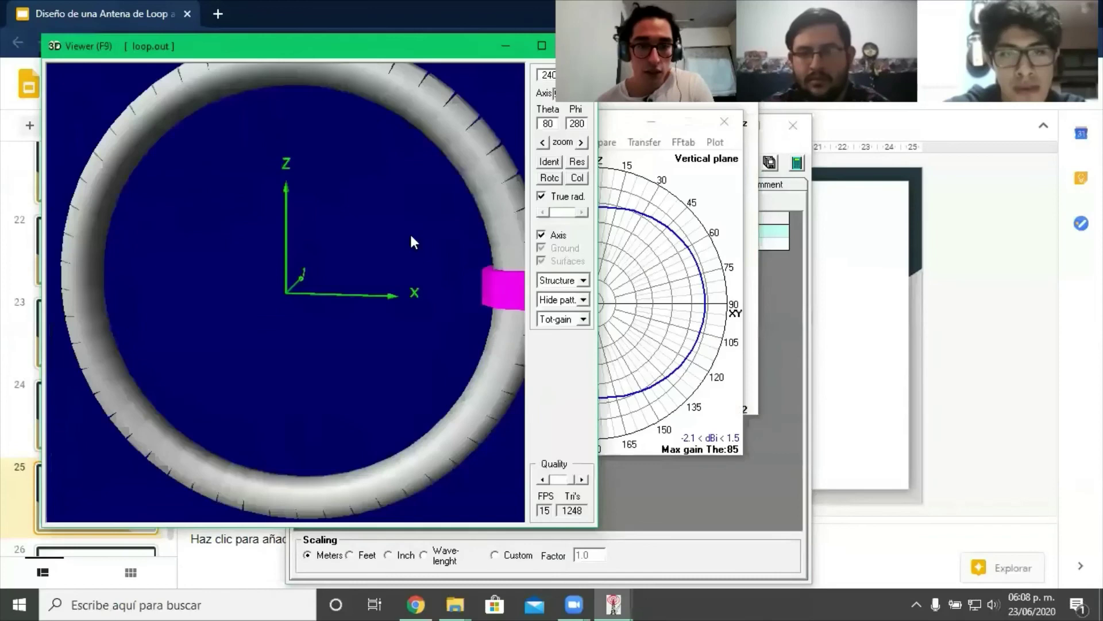
left_click_drag(411, 236, 386, 209)
left_click(572, 298)
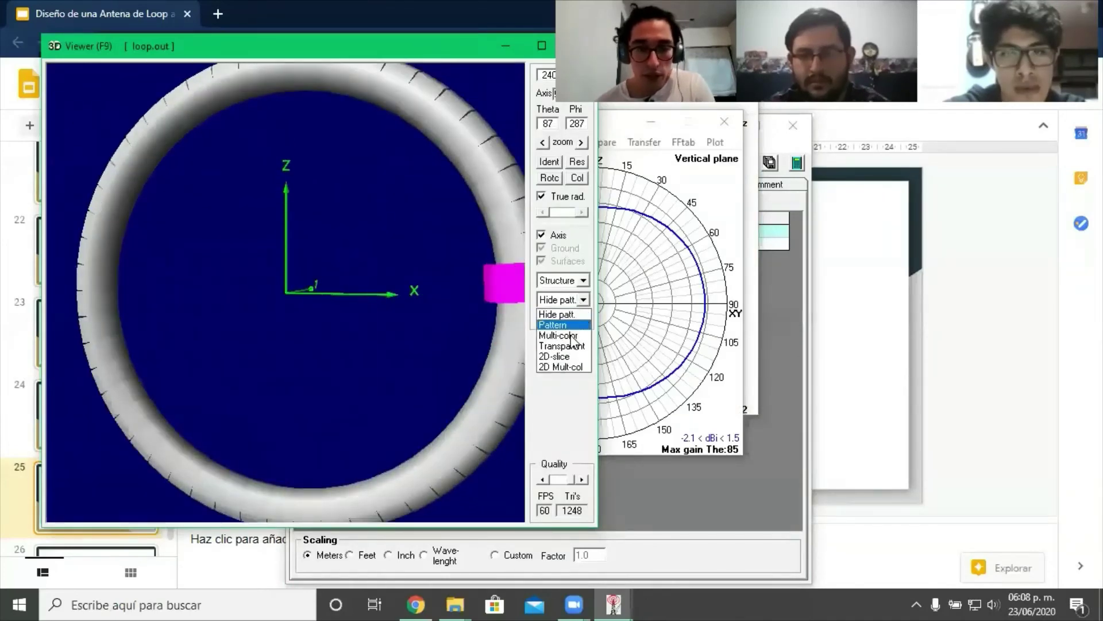
left_click(555, 335)
left_click_drag(333, 332, 227, 276)
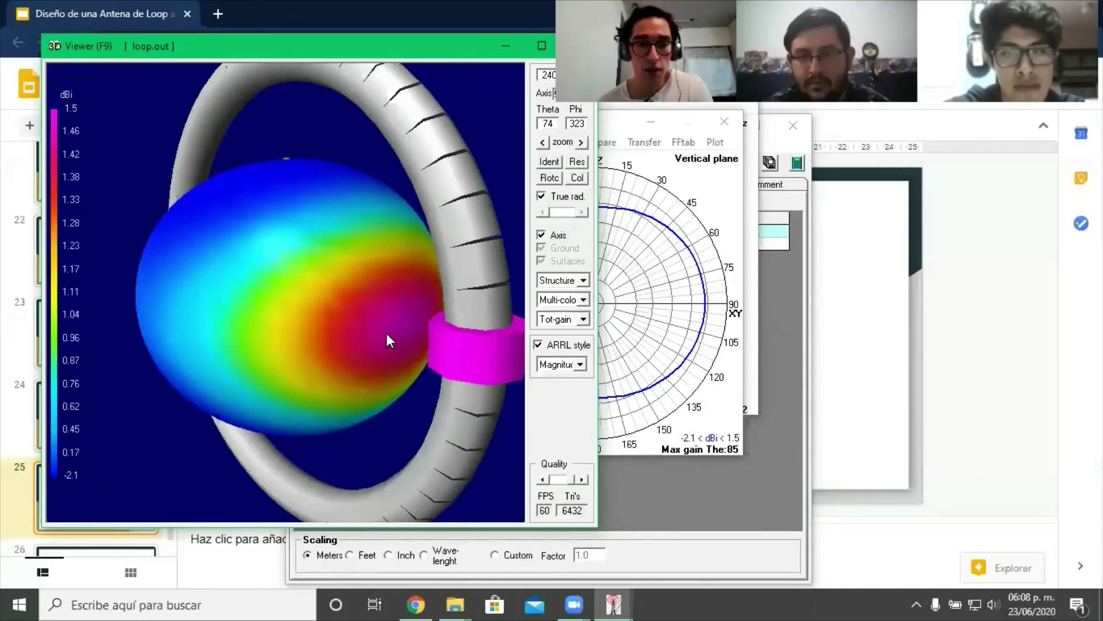
left_click_drag(173, 323, 385, 329)
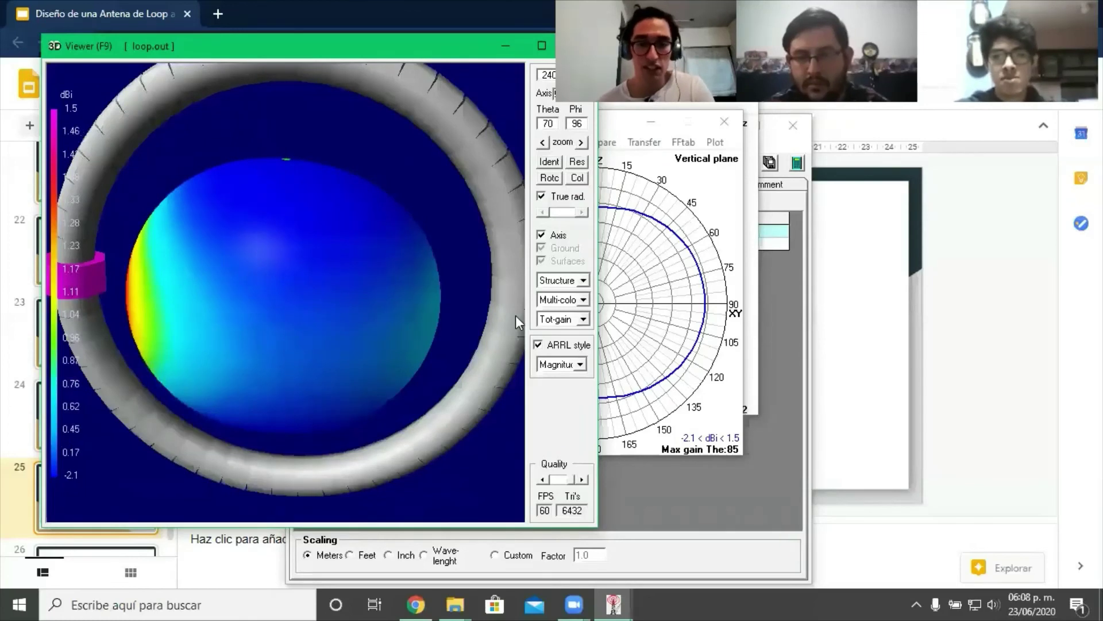
- Change the diameter equation in the loop.nec symbols to D=2/(8*3.14)
left_click(794, 310)
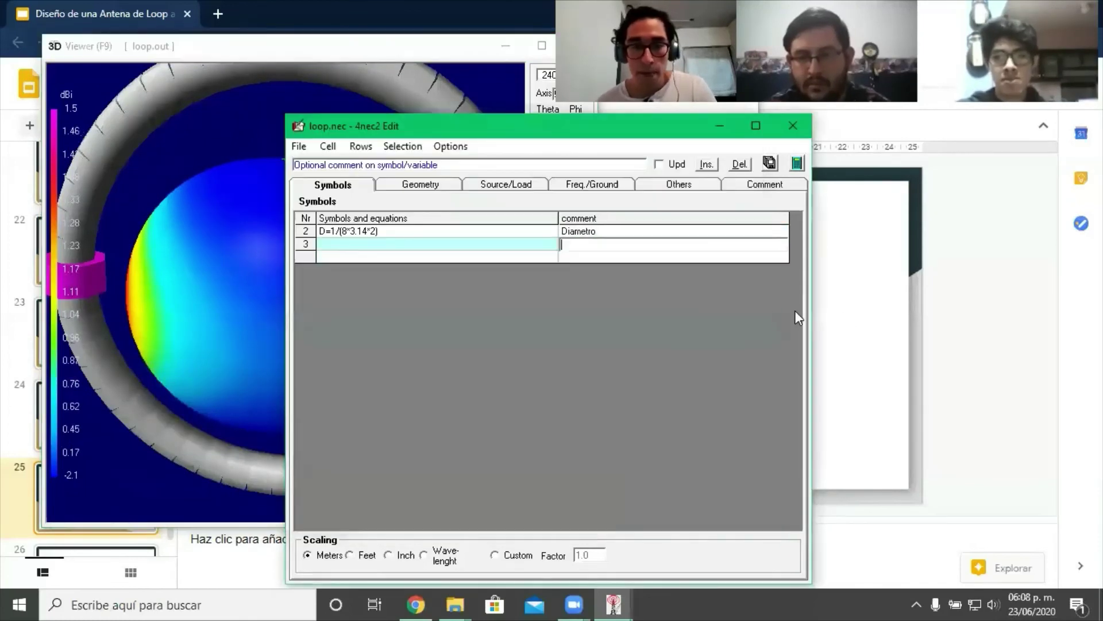
left_click(370, 232)
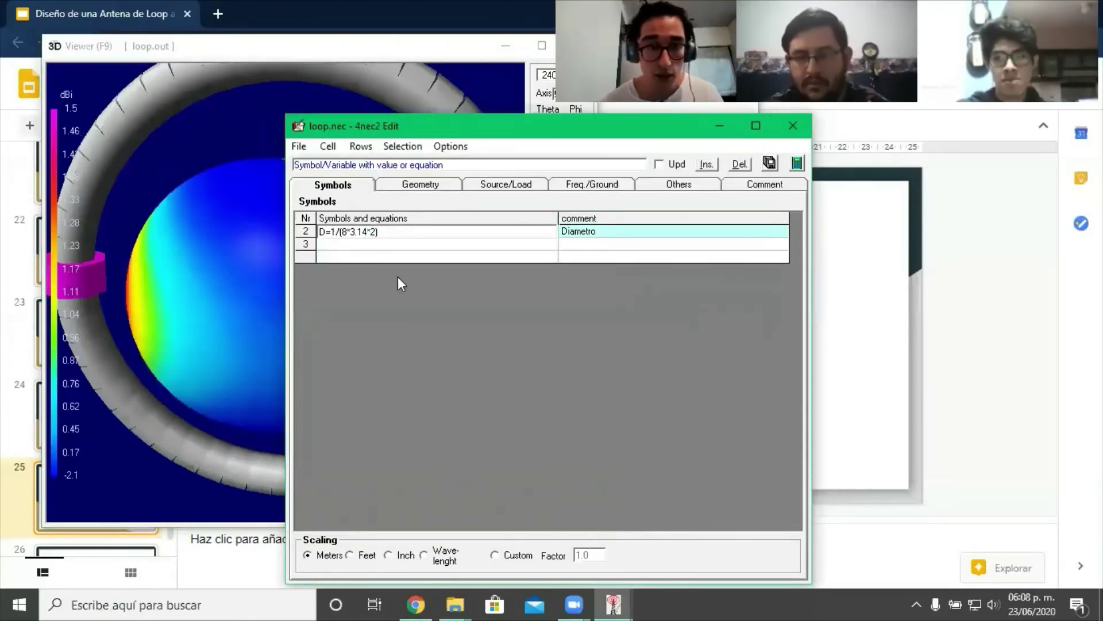
key("BackSpace")
key("BackSpace")
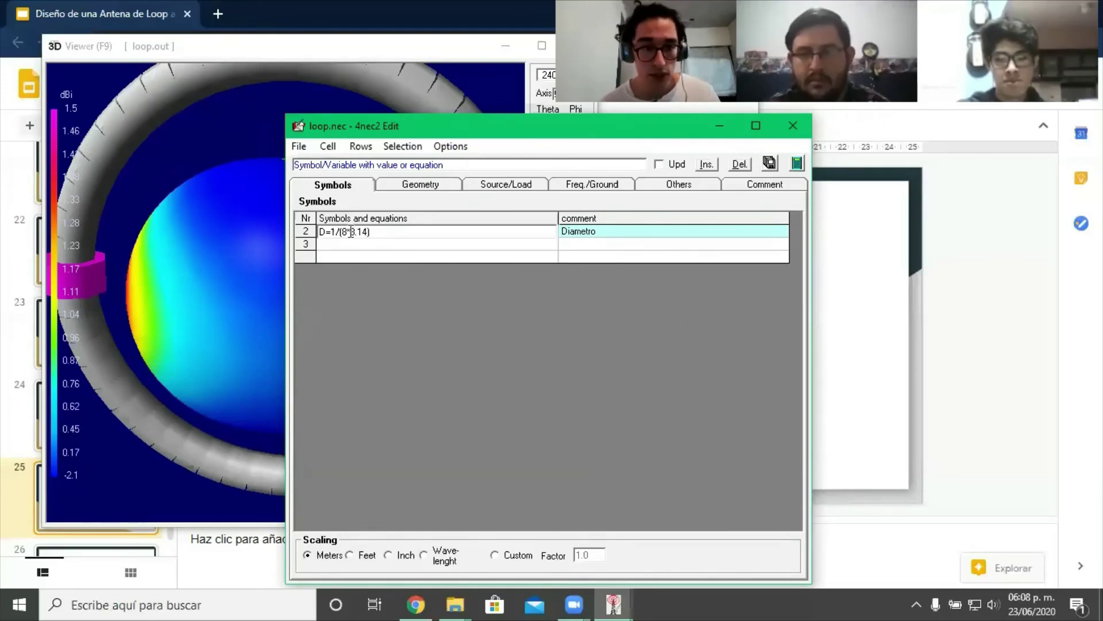
key("Left")
key("Left")
key("Left")
key("Left")
key("Left")
key("Left")
key("Left")
key("Left")
key("BackSpace")
type("2")
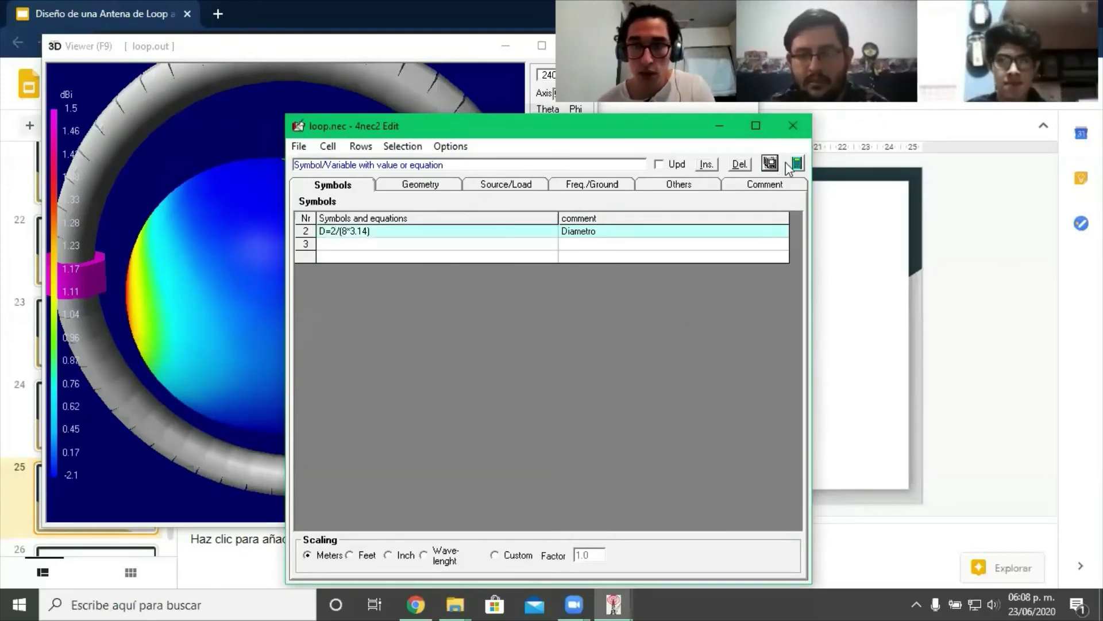
- Generate the full far-field pattern at 2400 MHz with 5-degree resolution and switch the 2D gain plot to the horizontal plane
left_click(797, 164)
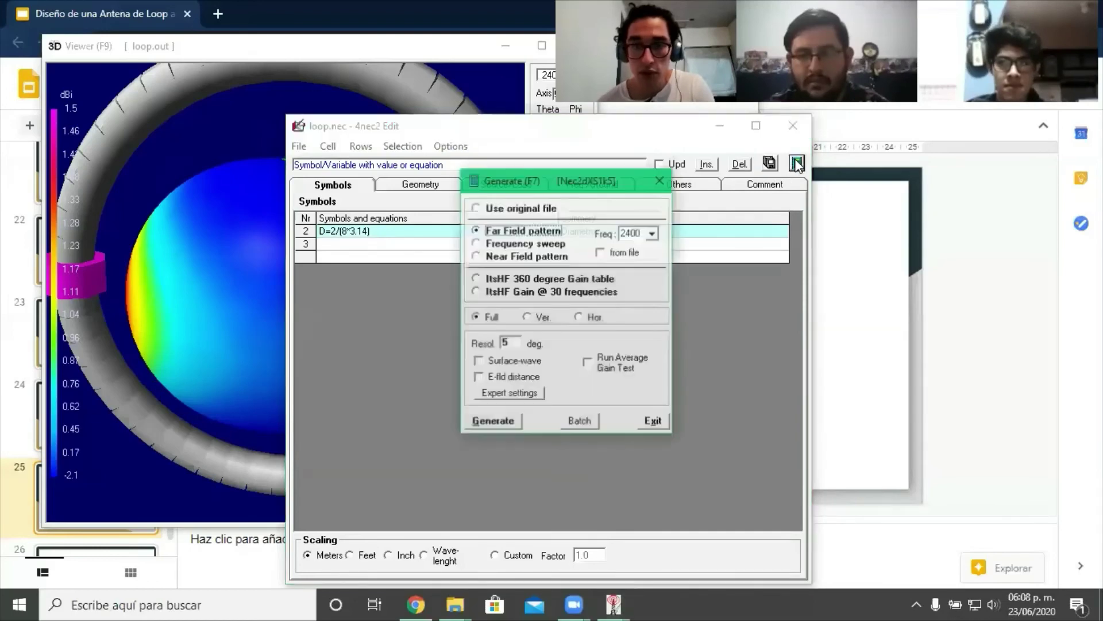
left_click(506, 423)
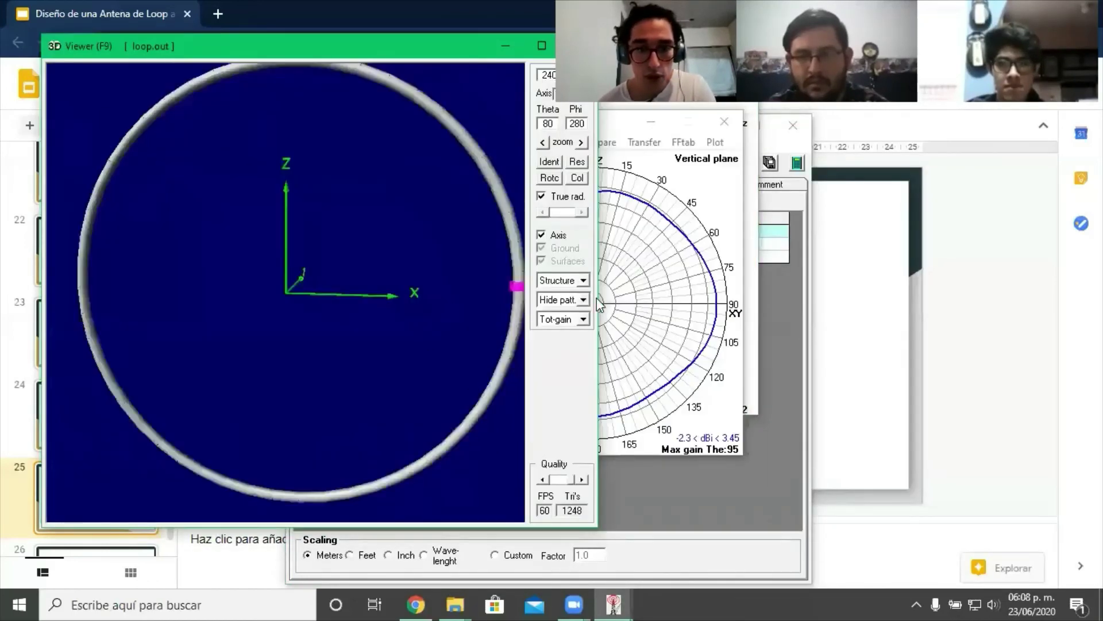
left_click(583, 299)
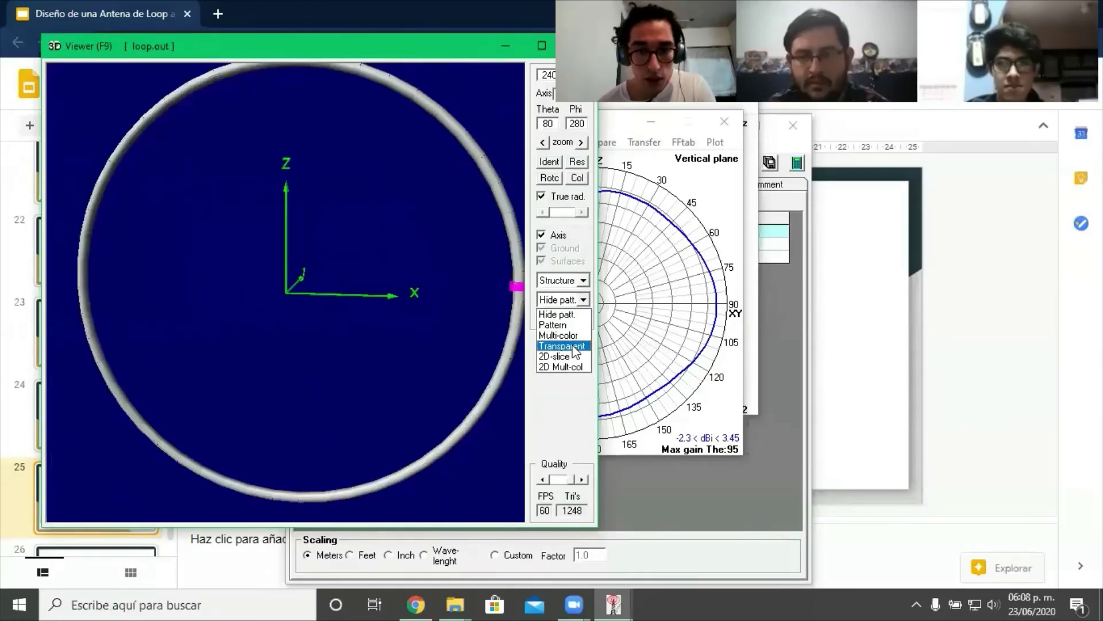
left_click(575, 347)
left_click(621, 118)
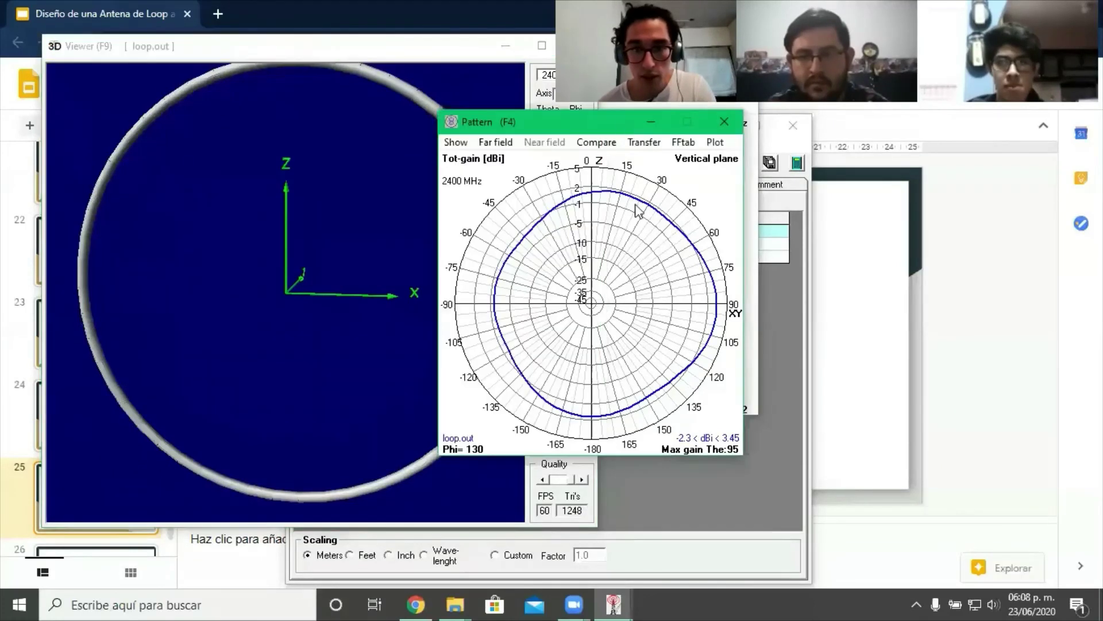
key("space")
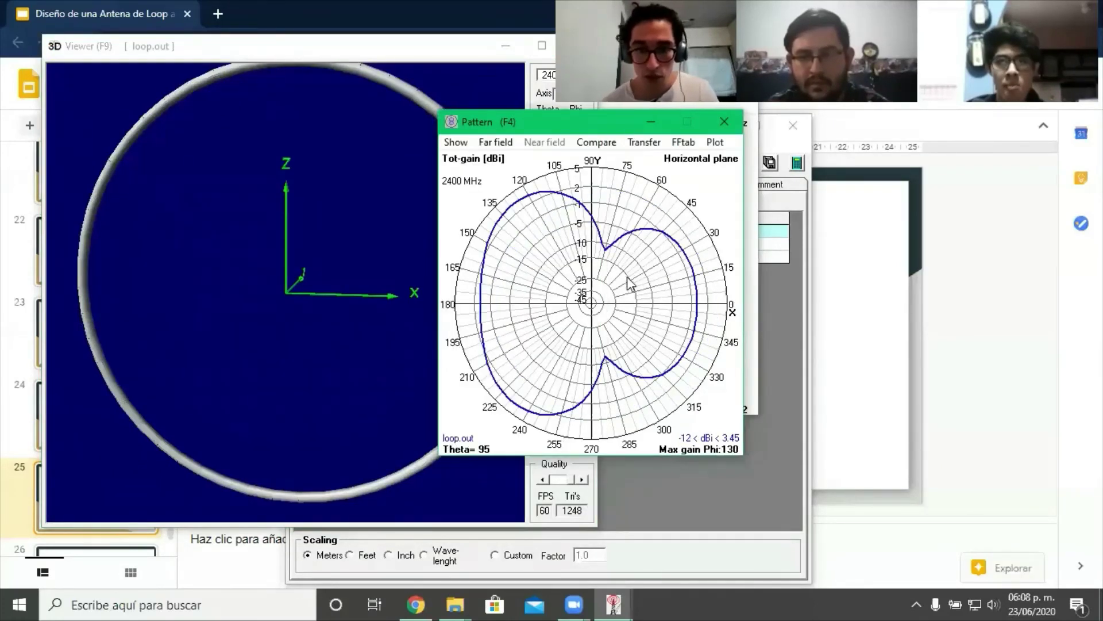
- Show the loop's radiation pattern in multi-color in the 3D viewer
key("F9")
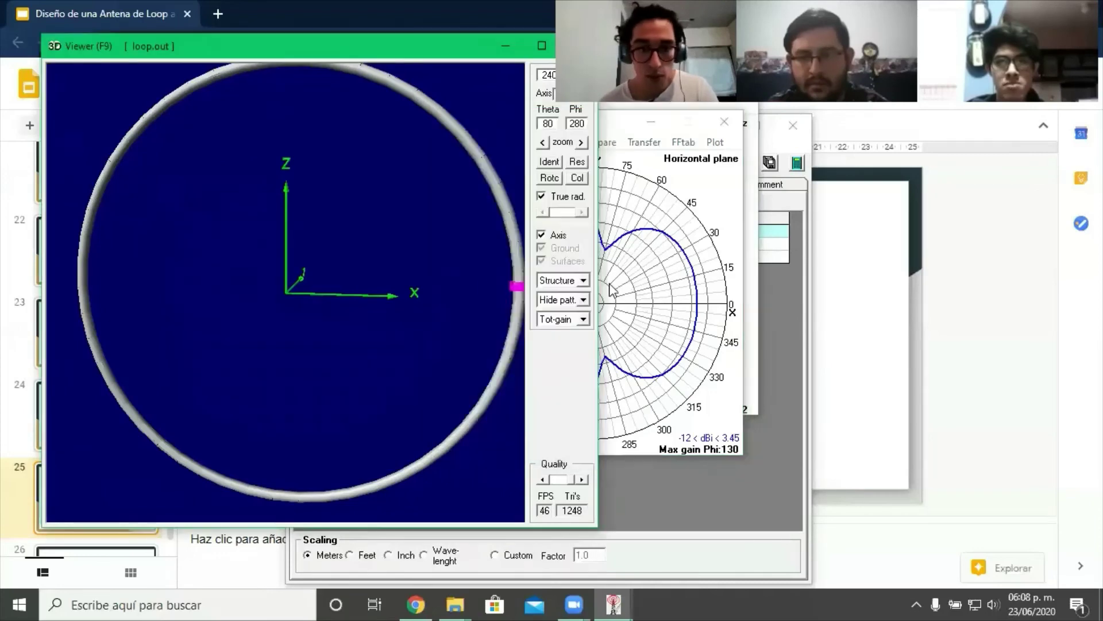
left_click(582, 299)
left_click(561, 332)
- Examine the enlarged loop's 3D radiation pattern from several directions and compare it with the horizontal-plane gain plot
left_click_drag(279, 305, 424, 314)
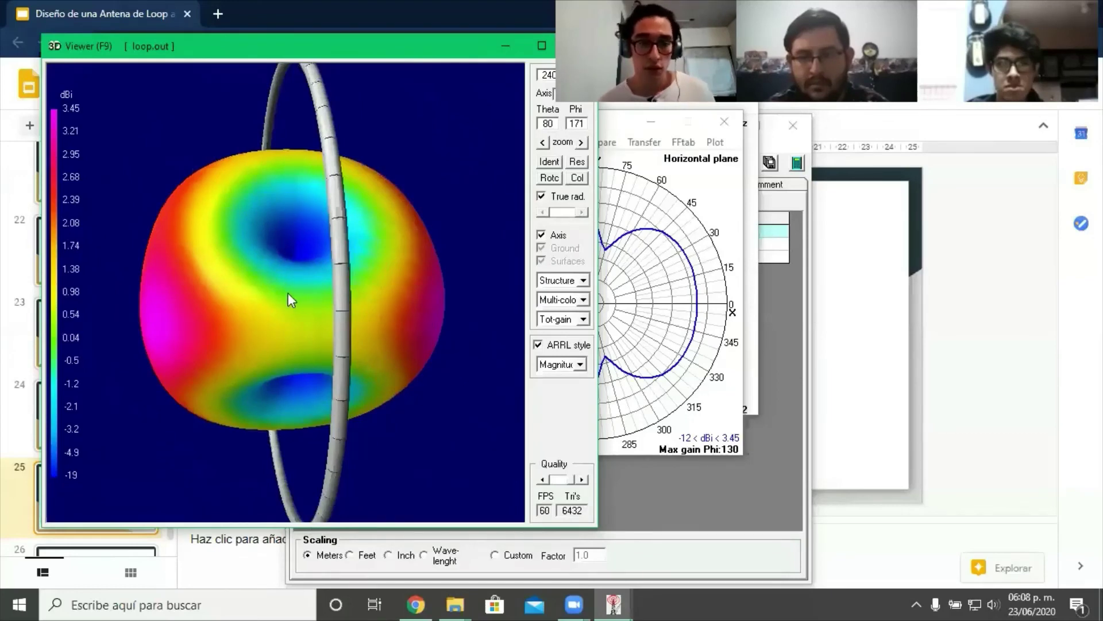
left_click_drag(288, 292, 390, 314)
left_click_drag(318, 260, 395, 524)
left_click_drag(323, 323, 277, 304)
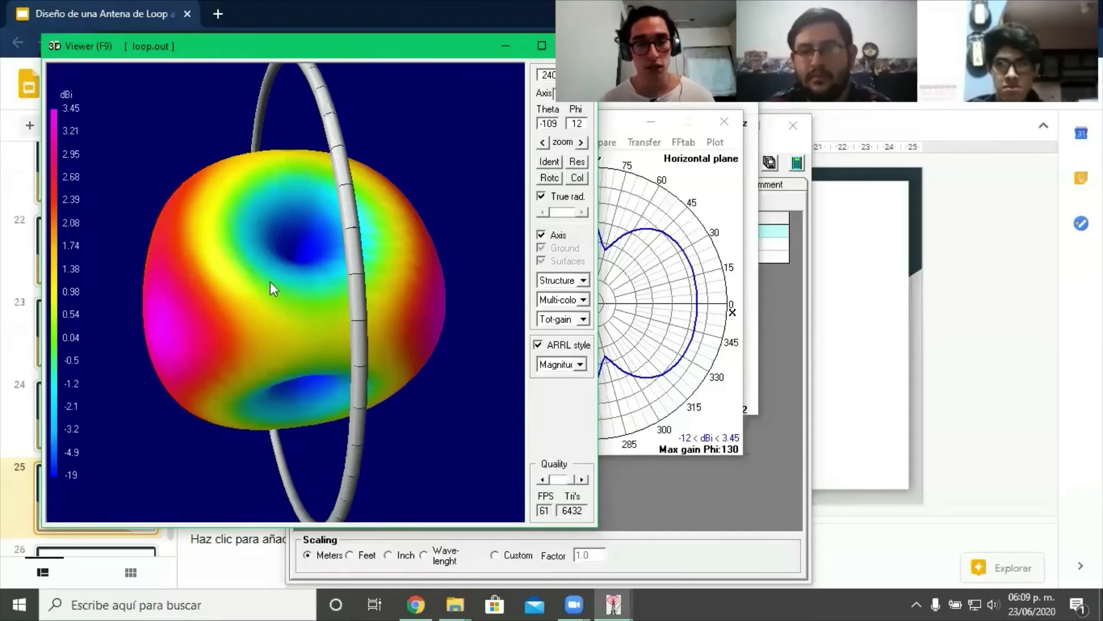
left_click_drag(270, 282, 381, 282)
left_click(658, 268)
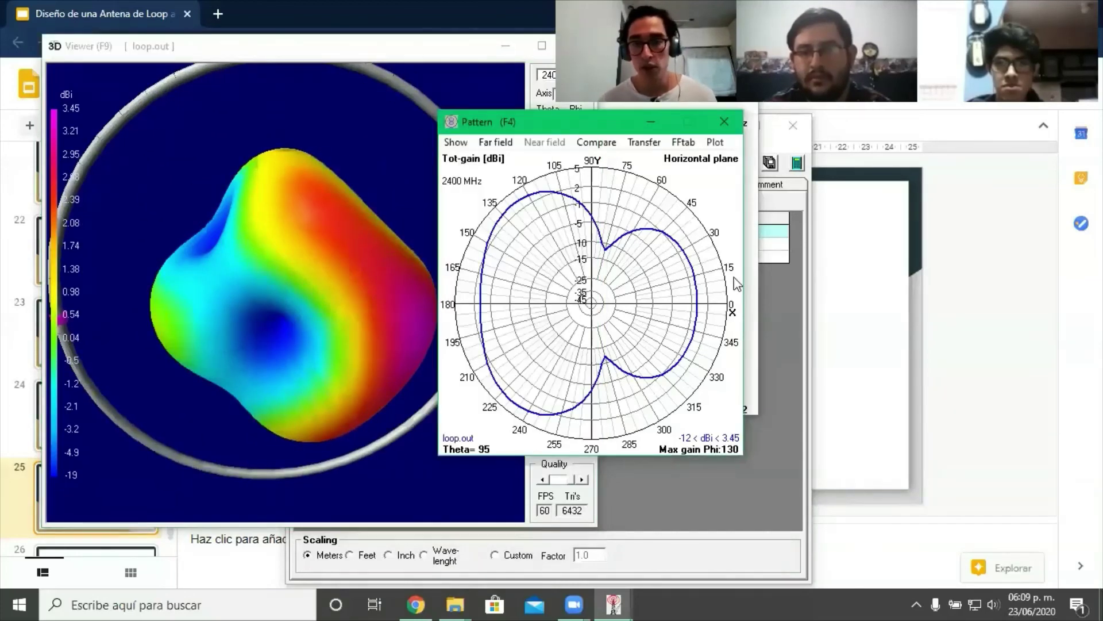
- Open the example antenna 8b Delta Loop.nec from the Ejemplos folder inside loops on the desktop
left_click(777, 283)
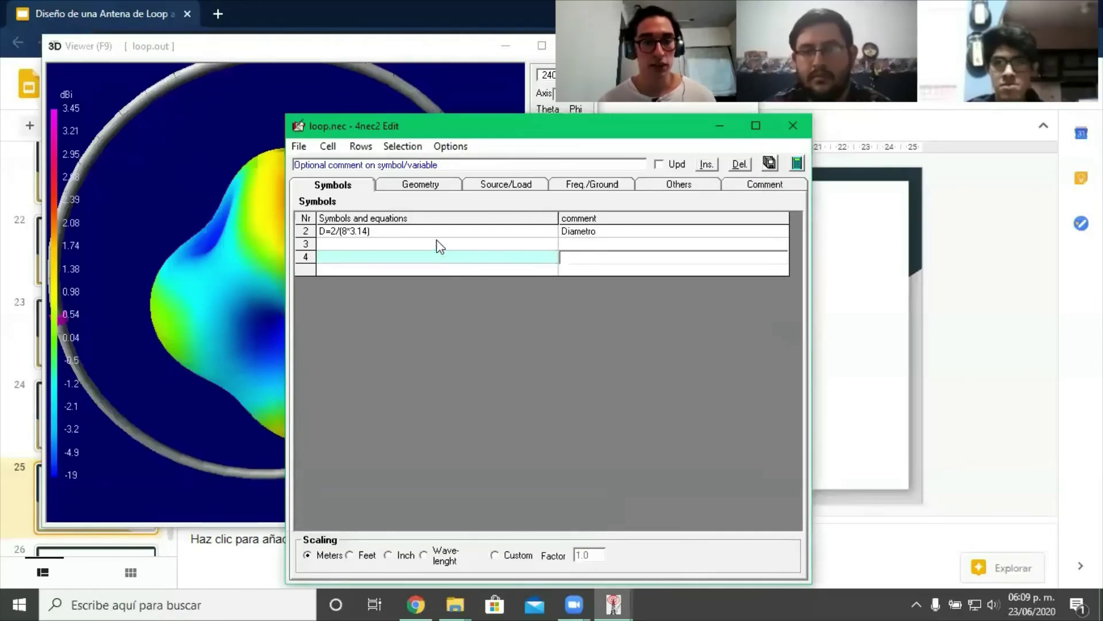
left_click(613, 604)
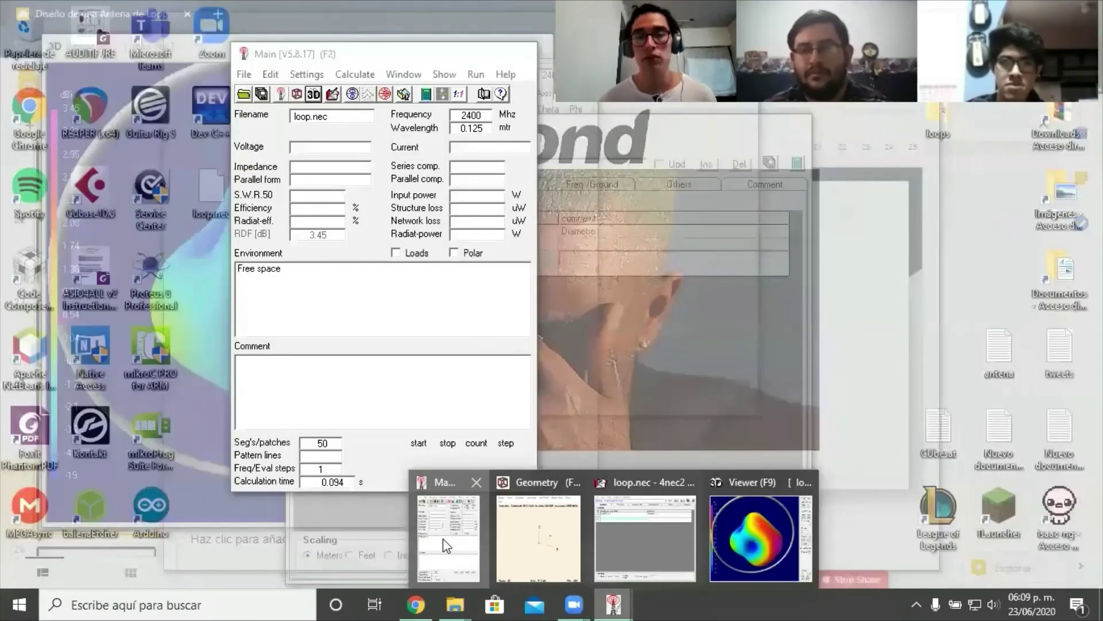
left_click(447, 544)
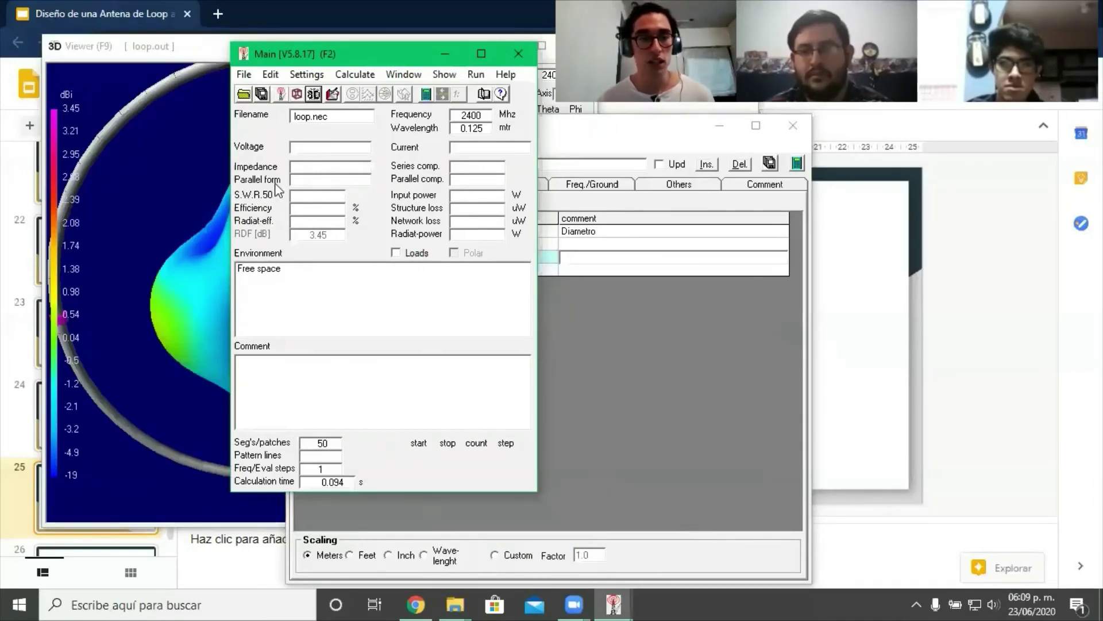
left_click(240, 77)
left_click(264, 93)
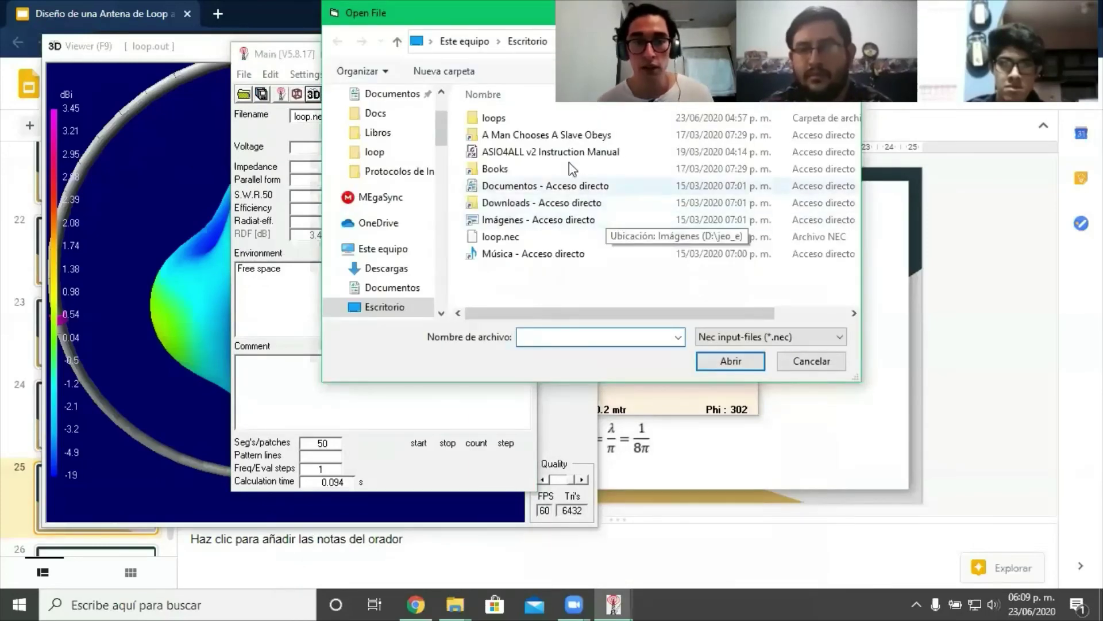
double_click(518, 118)
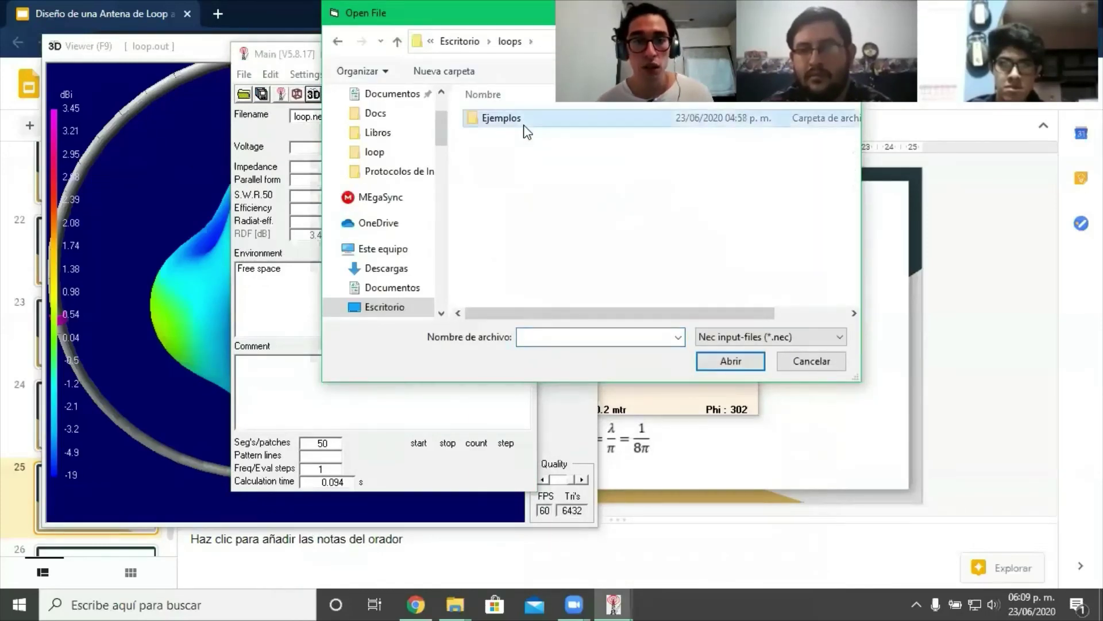
double_click(525, 125)
left_click(632, 135)
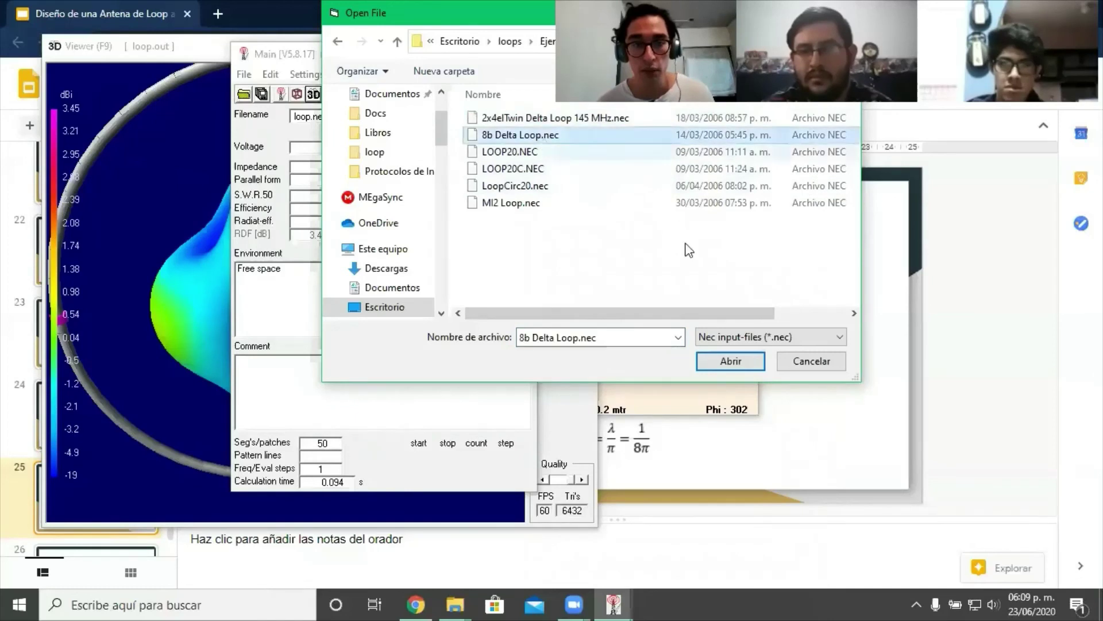
left_click(724, 363)
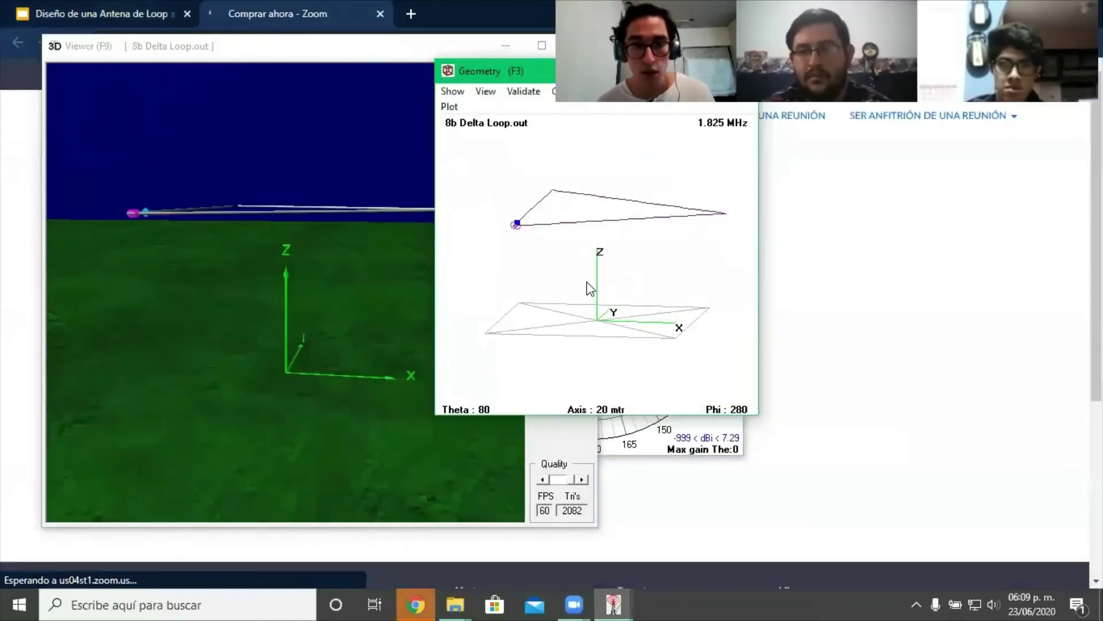
- Orient the delta loop so its triangular shape is seen from above and show its radiation pattern in multi-color in the 3D viewer
left_click_drag(587, 281, 660, 251)
left_click(344, 252)
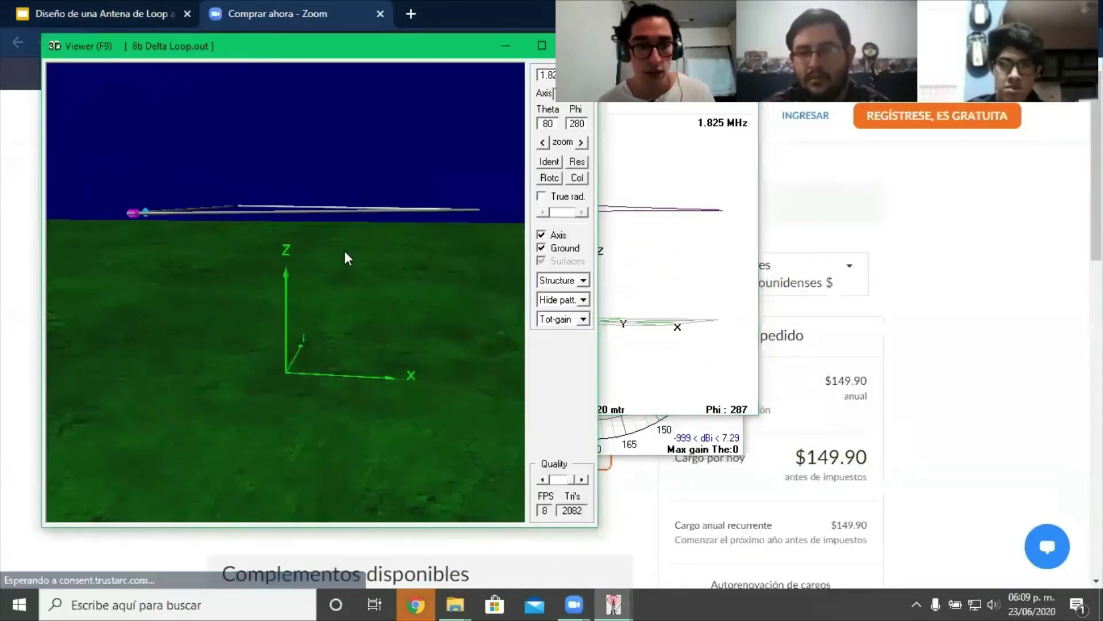
left_click_drag(344, 251, 382, 290)
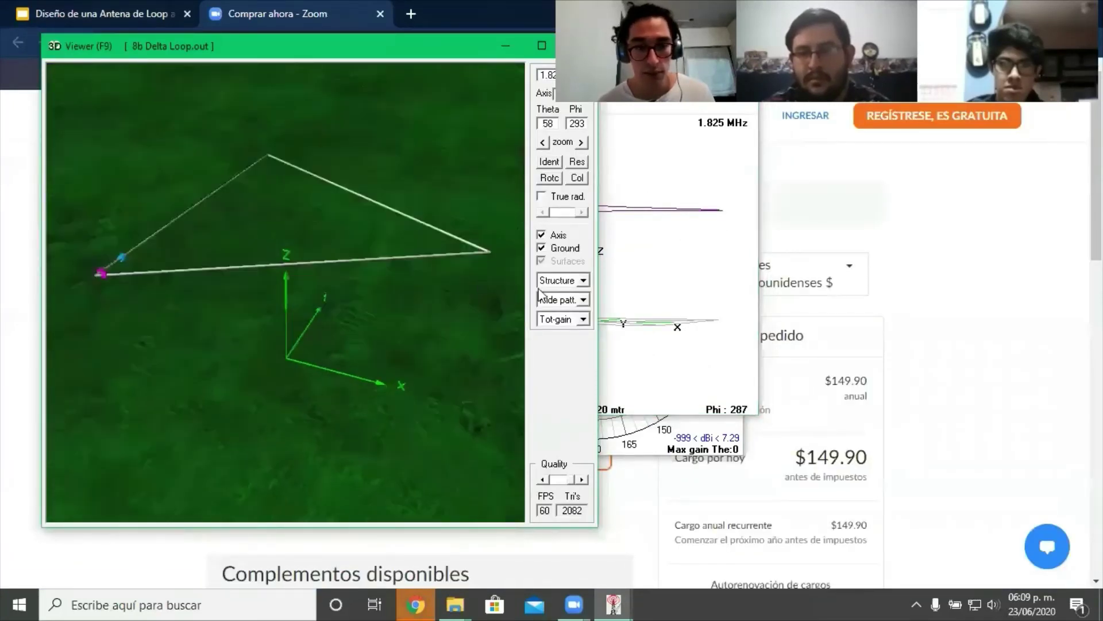
left_click(584, 299)
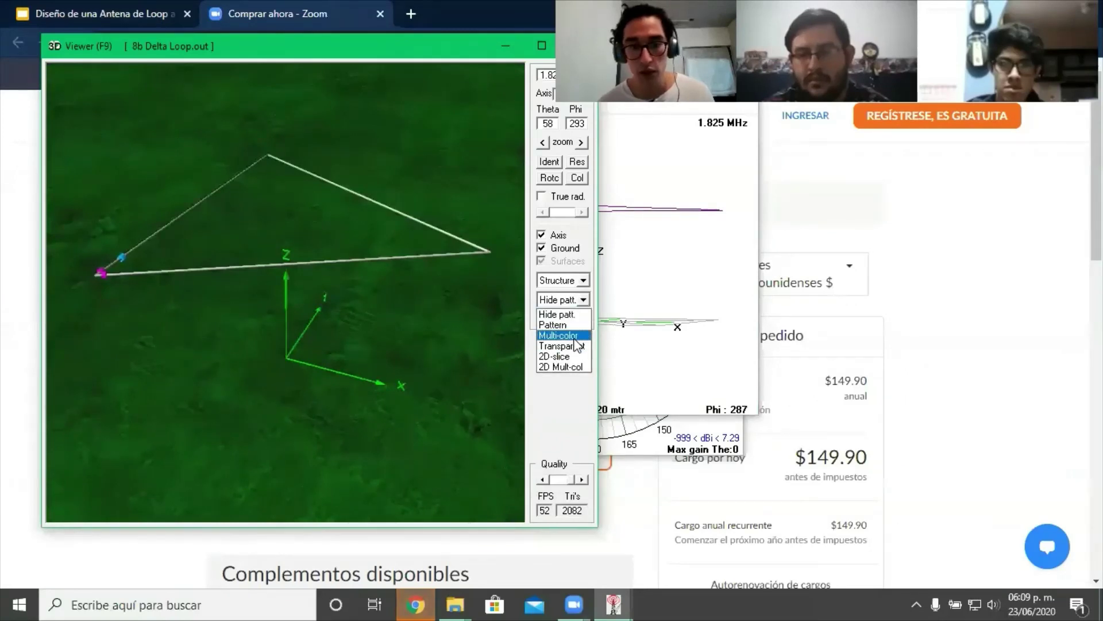
left_click(558, 332)
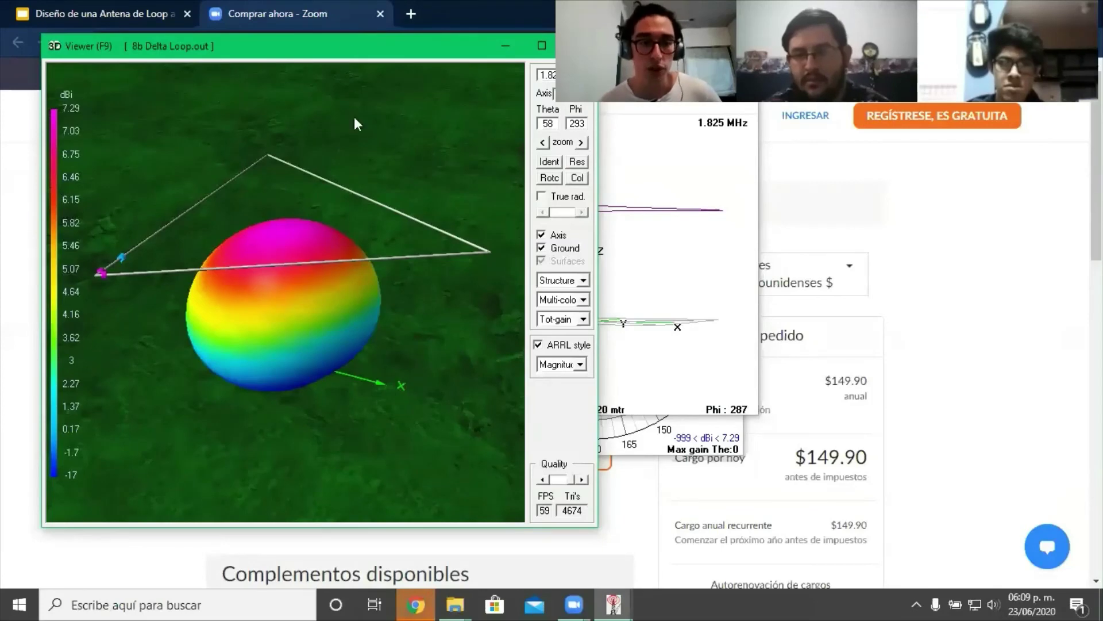
- Close the Zoom purchase page in the browser and switch back to 4nec2
left_click(381, 19)
left_click(380, 15)
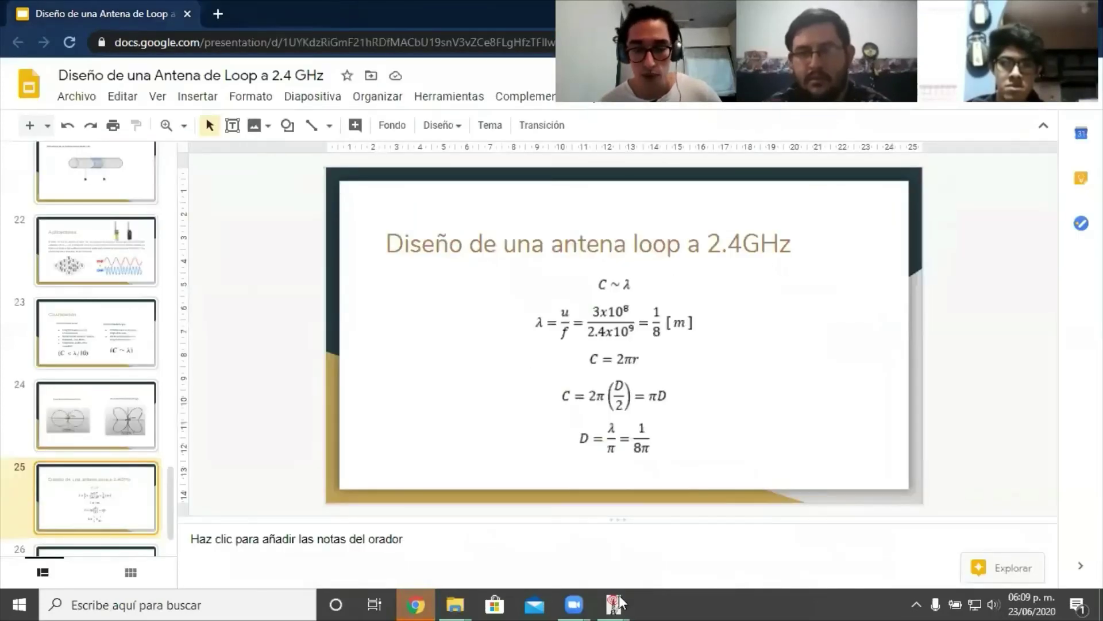
left_click(615, 603)
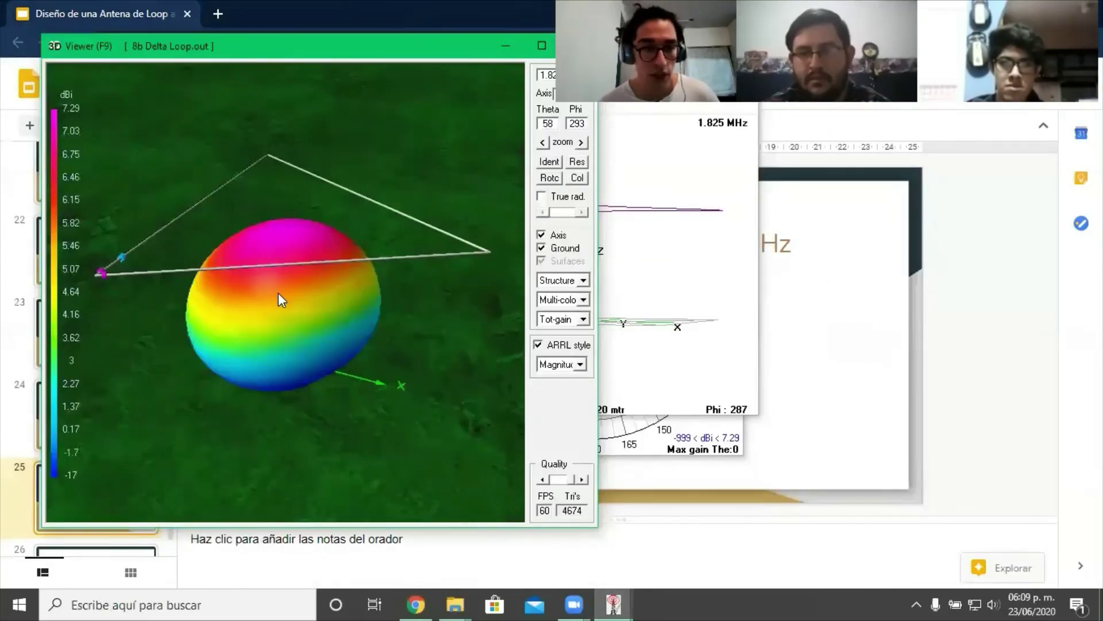
- Examine the delta loop's 3D radiation pattern from below and above the ground, and return to the Google Slides presentation
left_click_drag(278, 292, 291, 381)
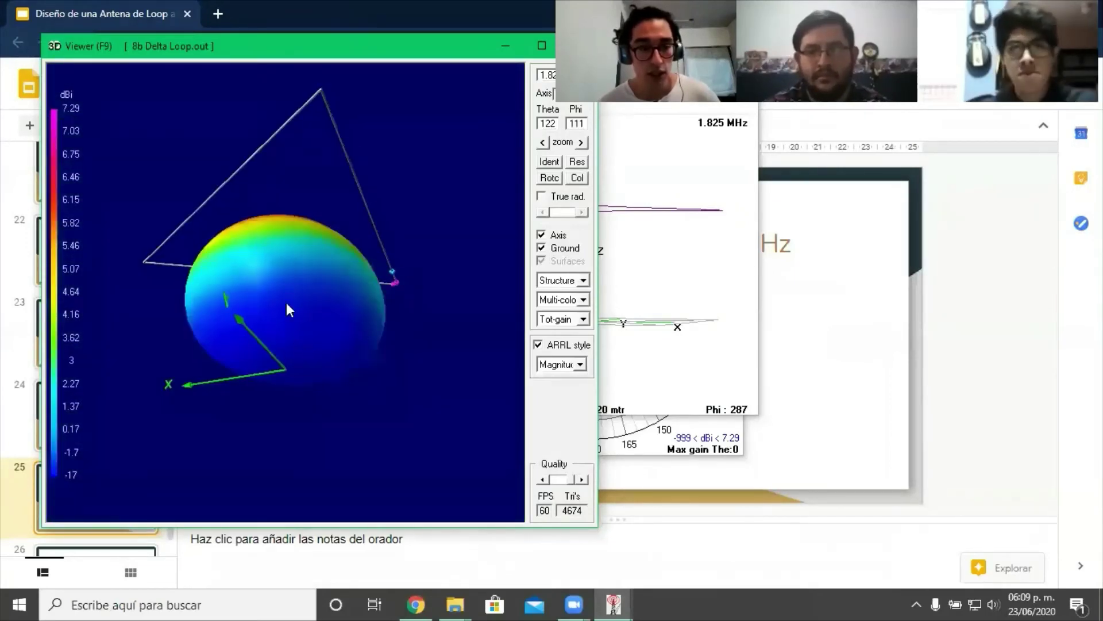
left_click_drag(288, 307, 343, 320)
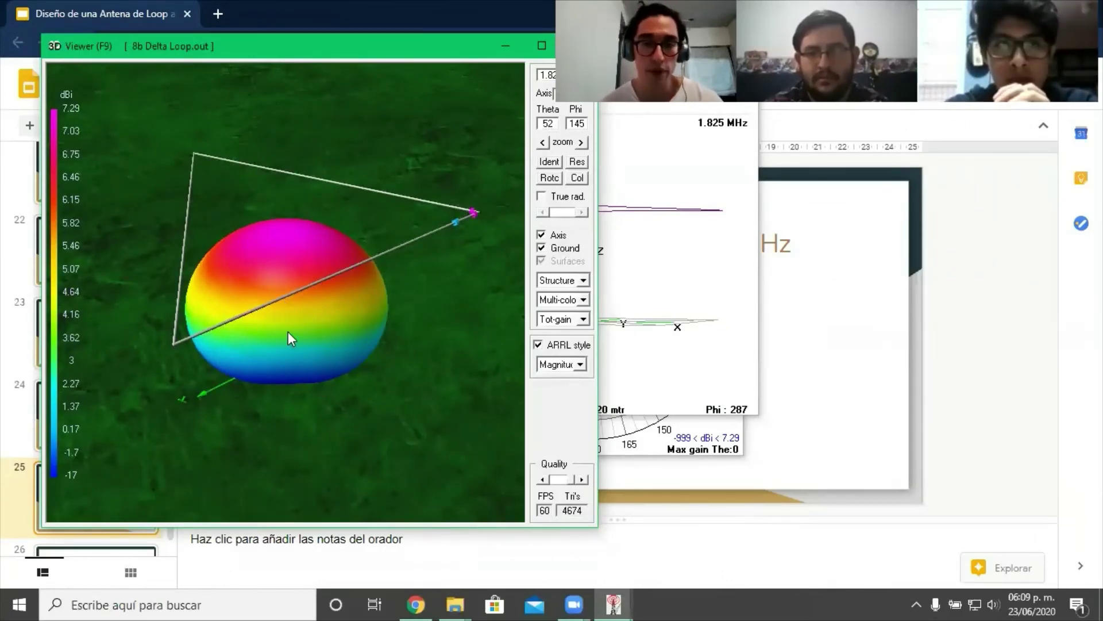
left_click(721, 190)
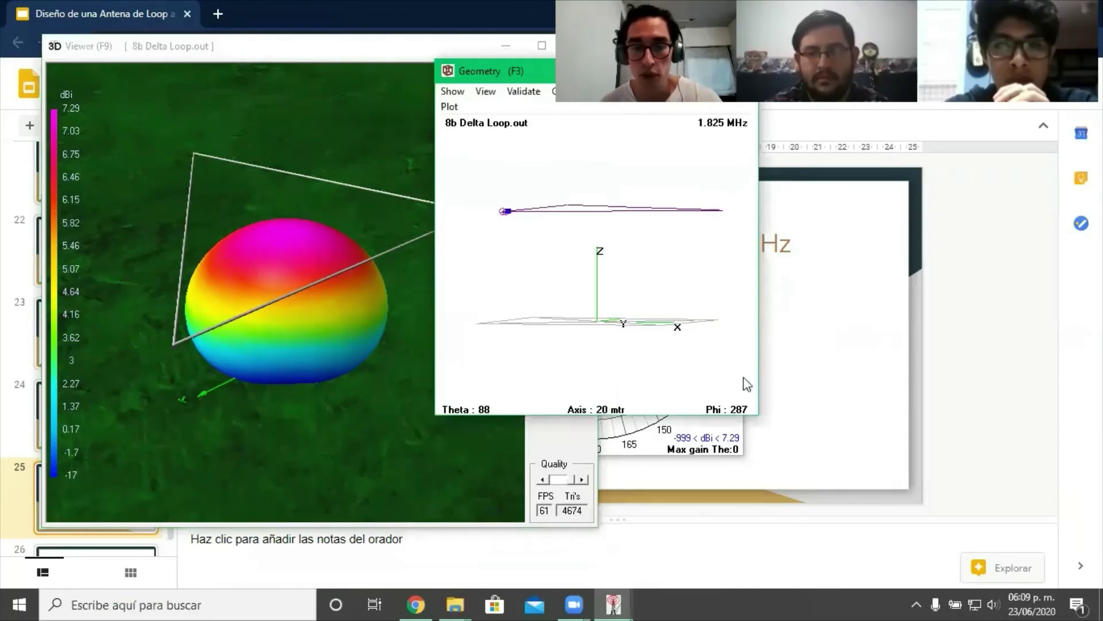
left_click(931, 349)
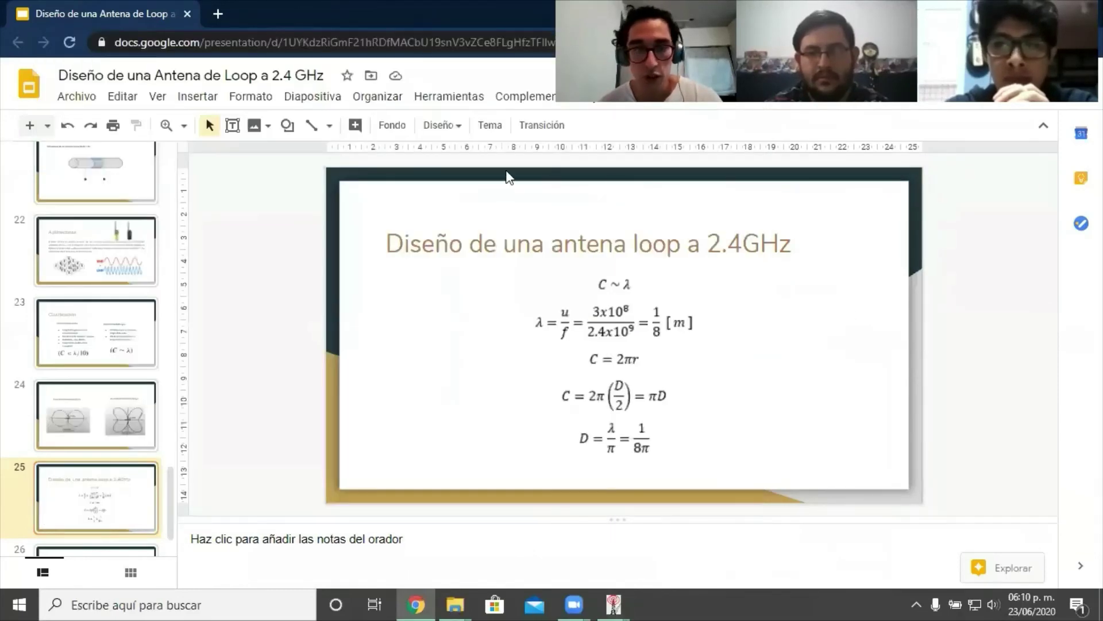